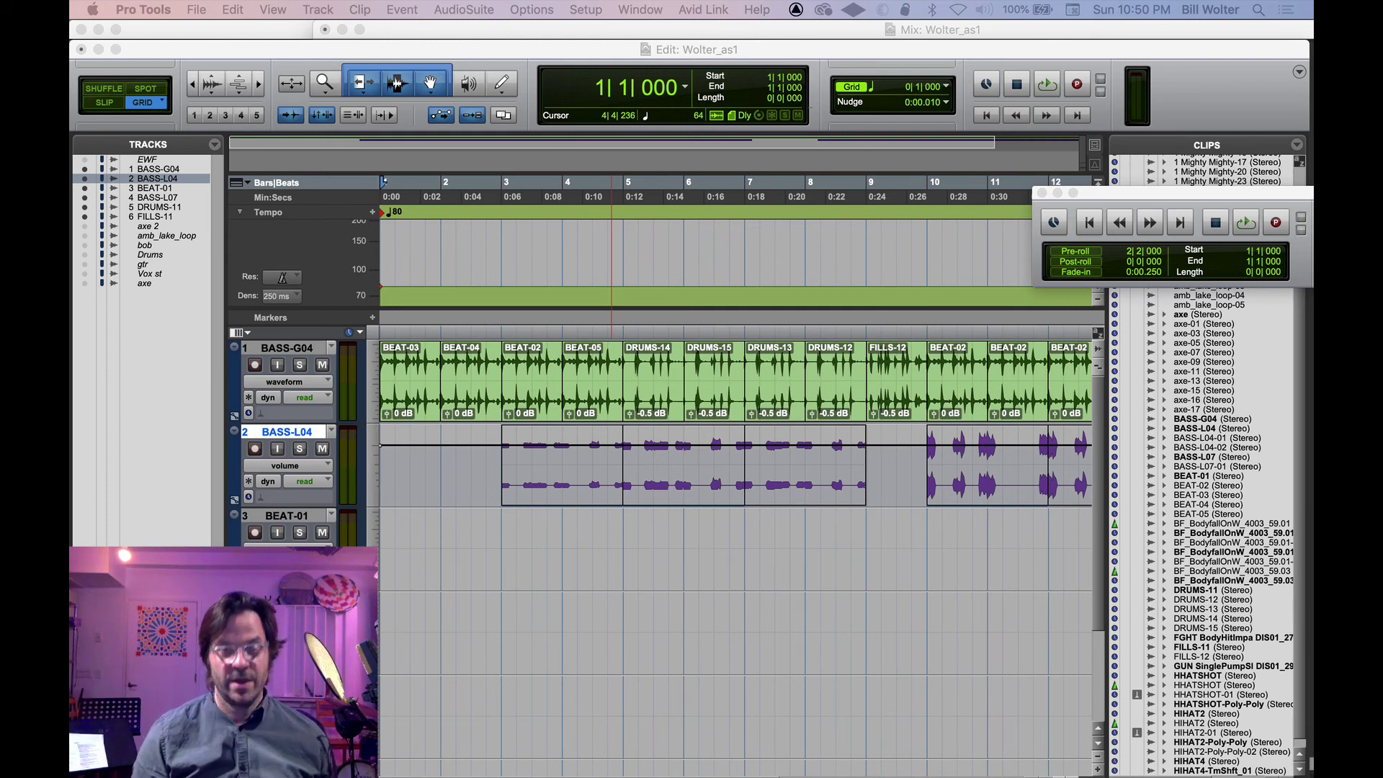
Step: In the Mix window, reset the BASS-L07, DRUMS-11 and FILLS-11 volume faders to 0.0 dB
{"action": "left_click", "coordinate": [593, 230]}
{"action": "key", "text": "super+equal"}
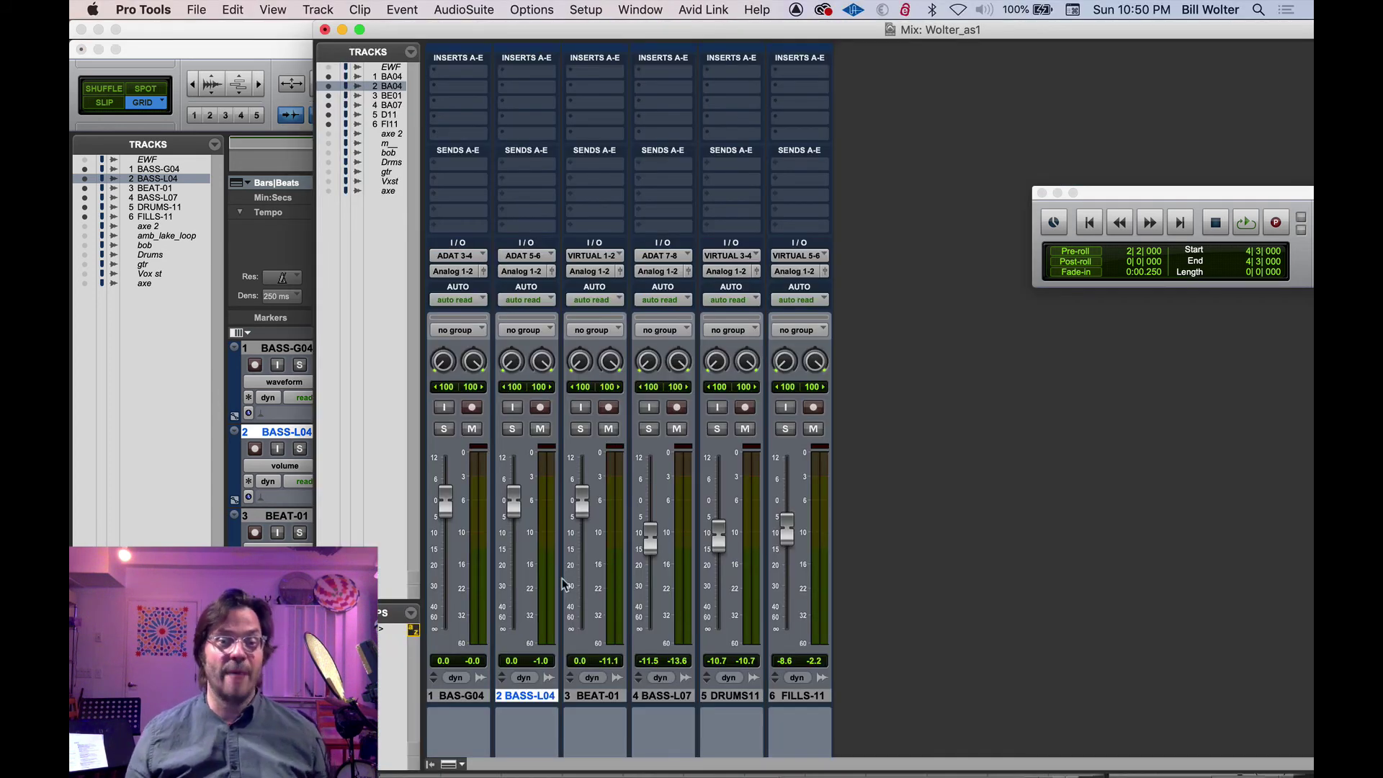
{"action": "left_click", "coordinate": [650, 540], "text": "alt"}
{"action": "left_click", "coordinate": [721, 546], "text": "alt"}
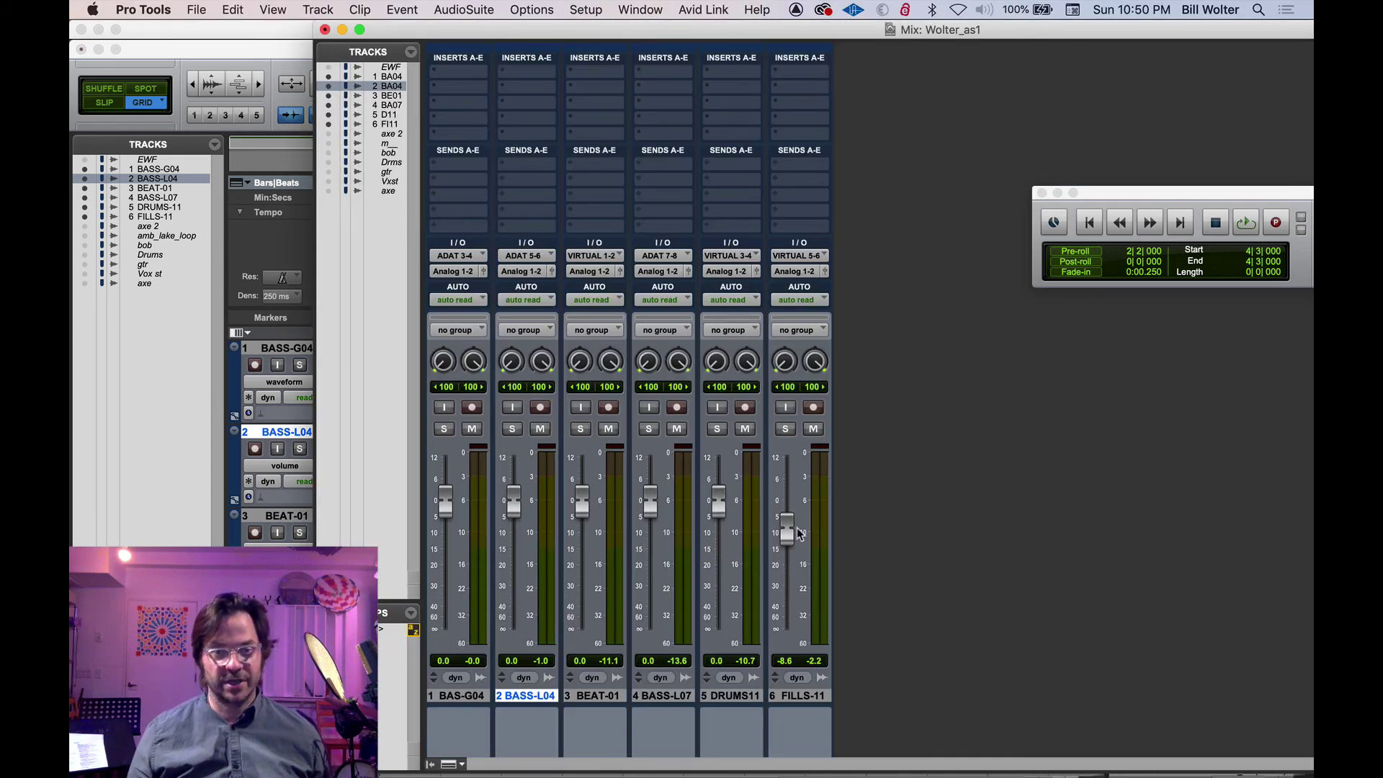
{"action": "left_click", "coordinate": [788, 530], "text": "alt"}
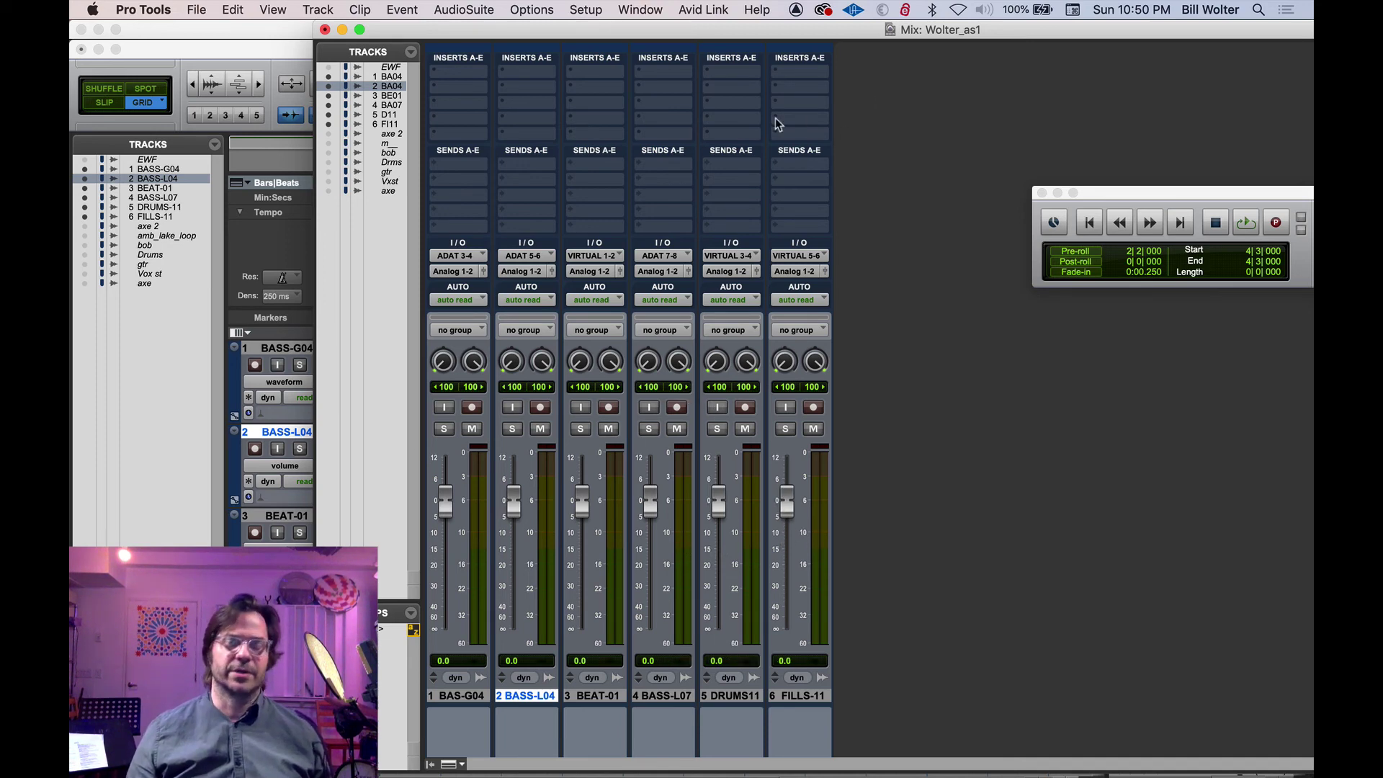
Step: Return to the Edit window and play a short passage from the session start, then stop playback
{"action": "key", "text": "super+equal"}
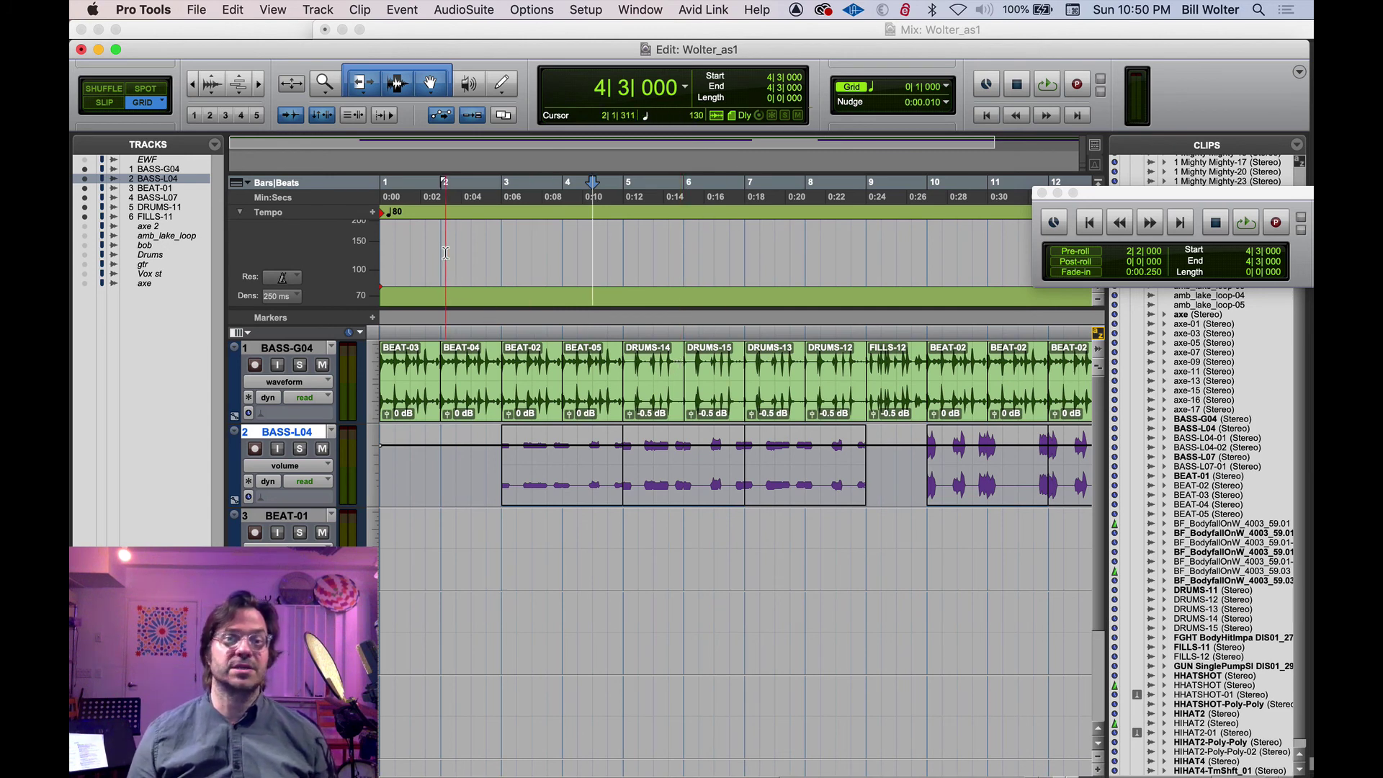
{"action": "key", "text": "Return"}
{"action": "key", "text": "space"}
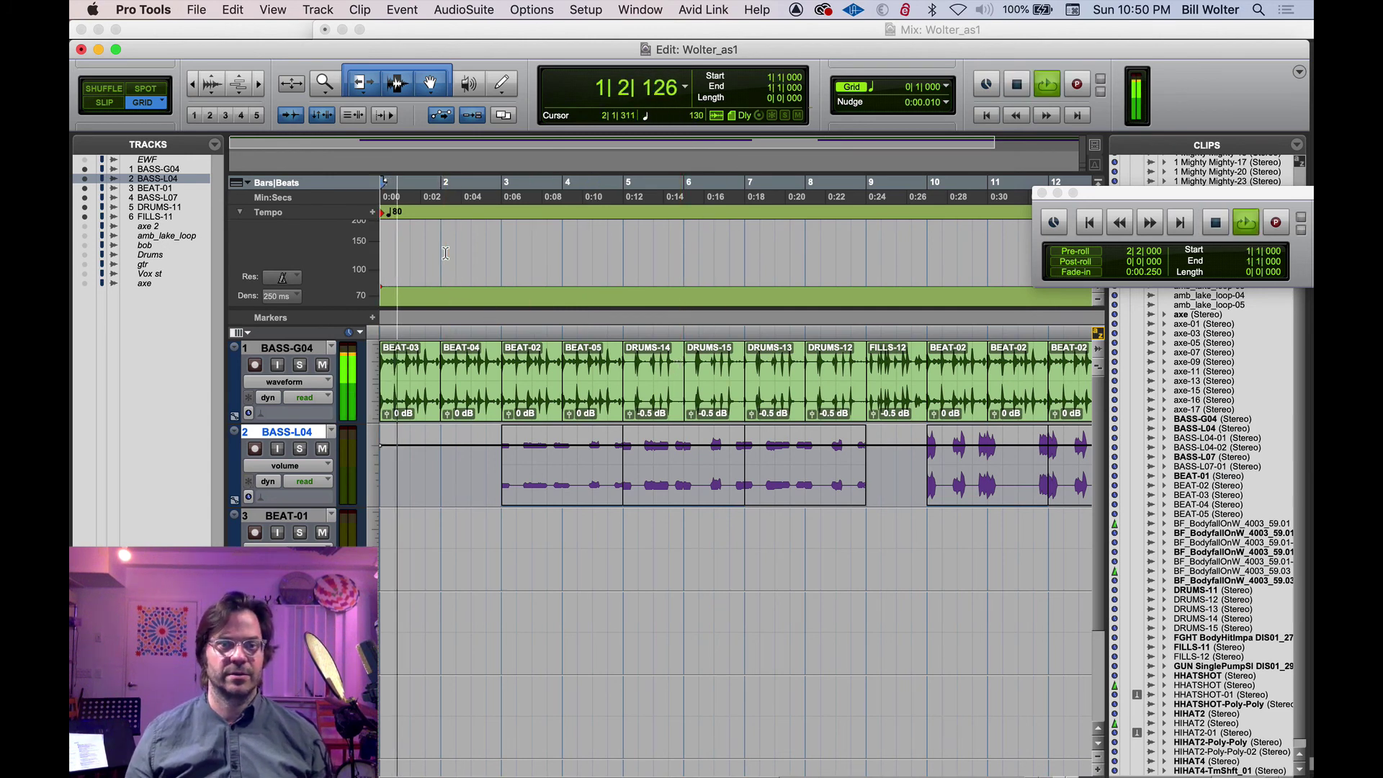
{"action": "key", "text": "space"}
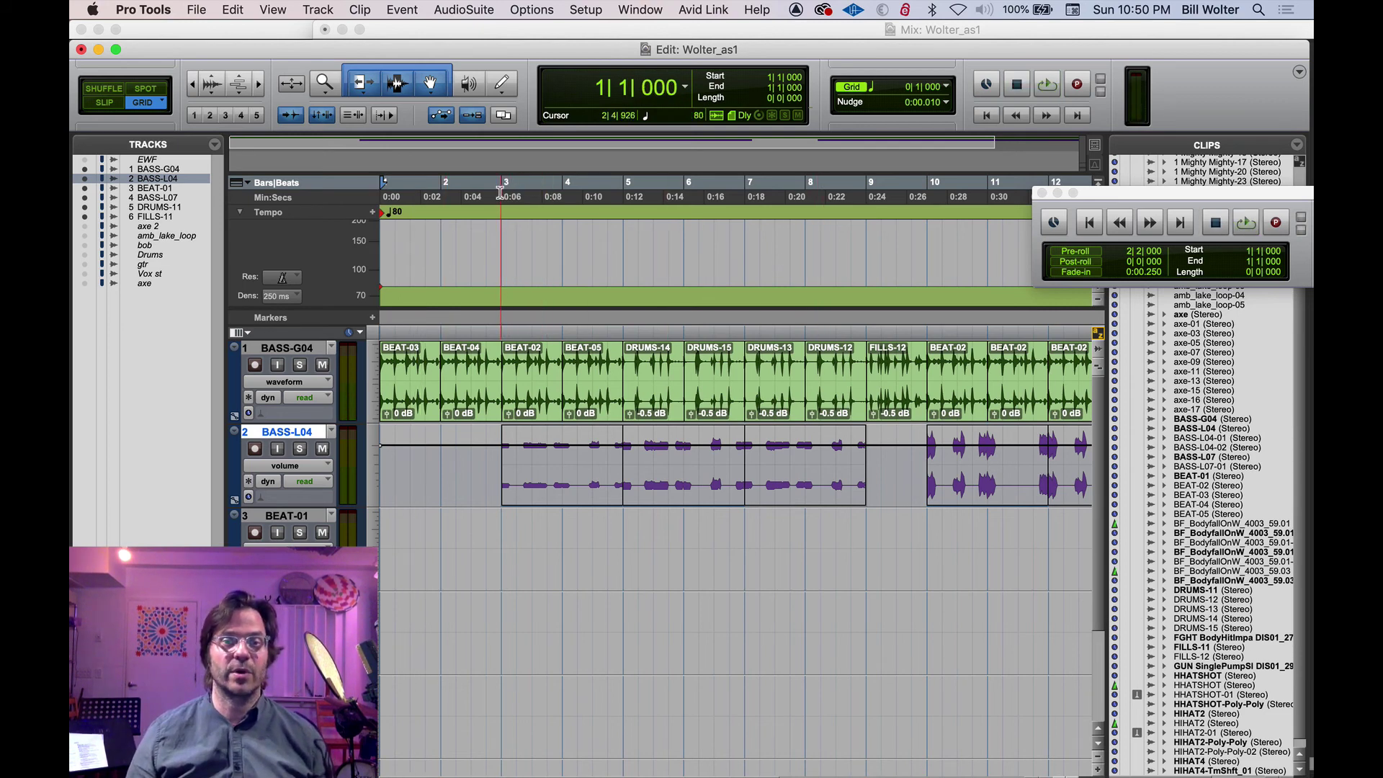
Step: Place the cursor at bar 2 and switch the BASS-L04 track view from volume to waveform
{"action": "left_click", "coordinate": [442, 195]}
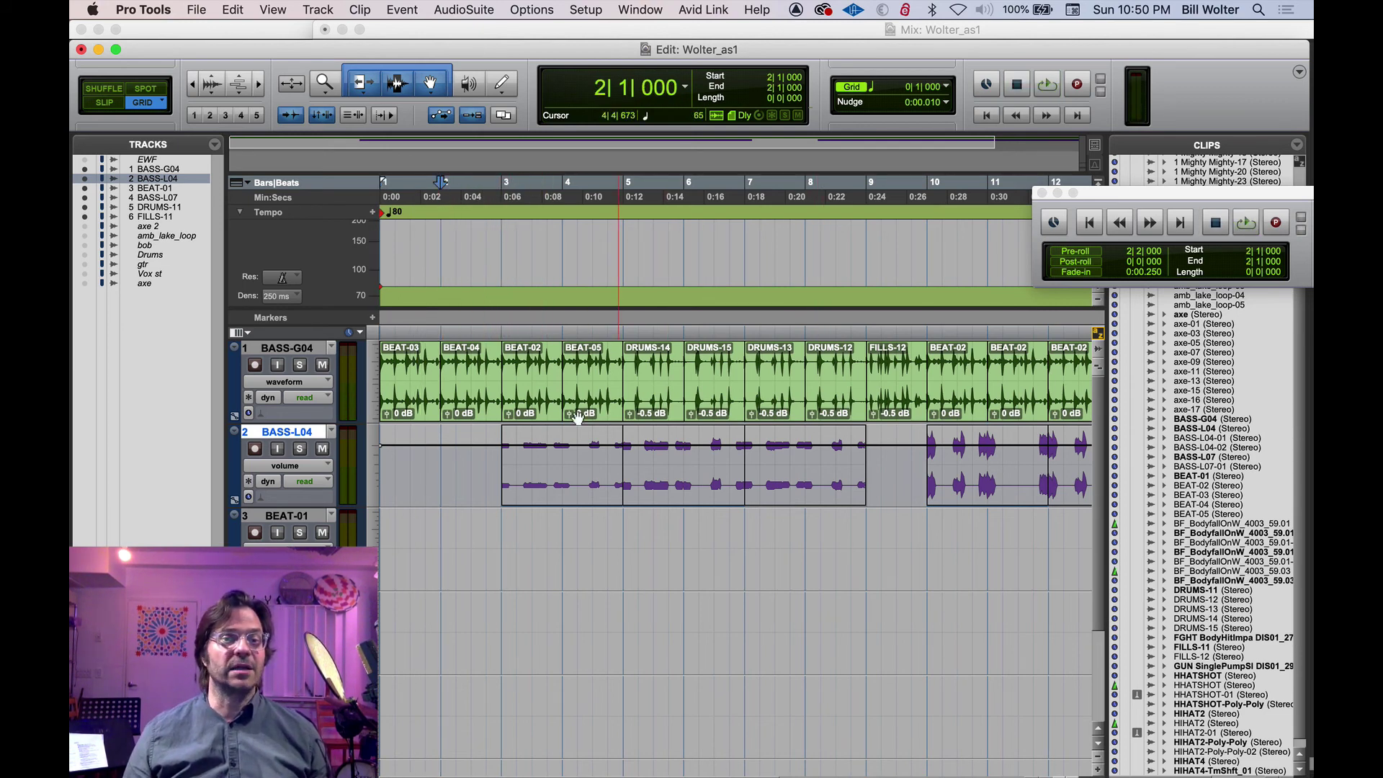
{"action": "left_click", "coordinate": [288, 466]}
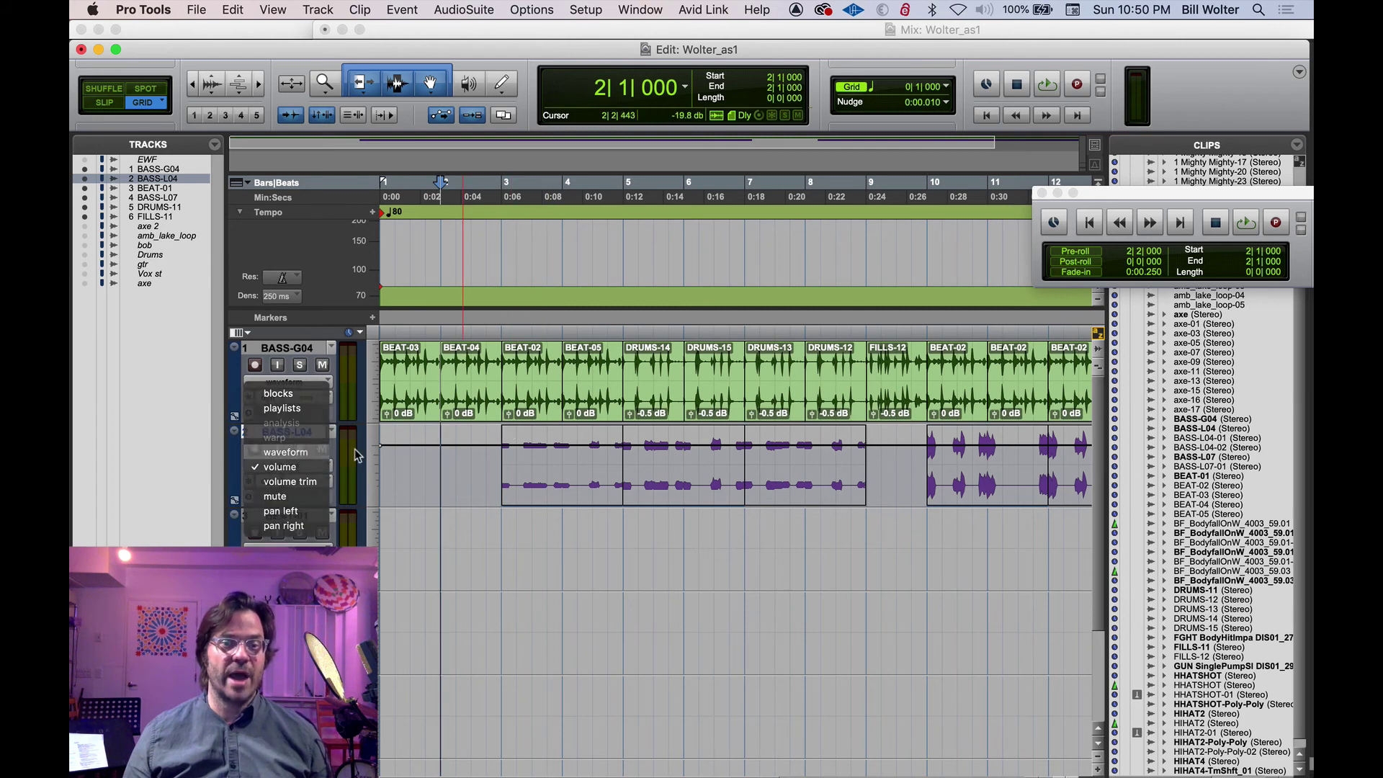
{"action": "left_click", "coordinate": [286, 451]}
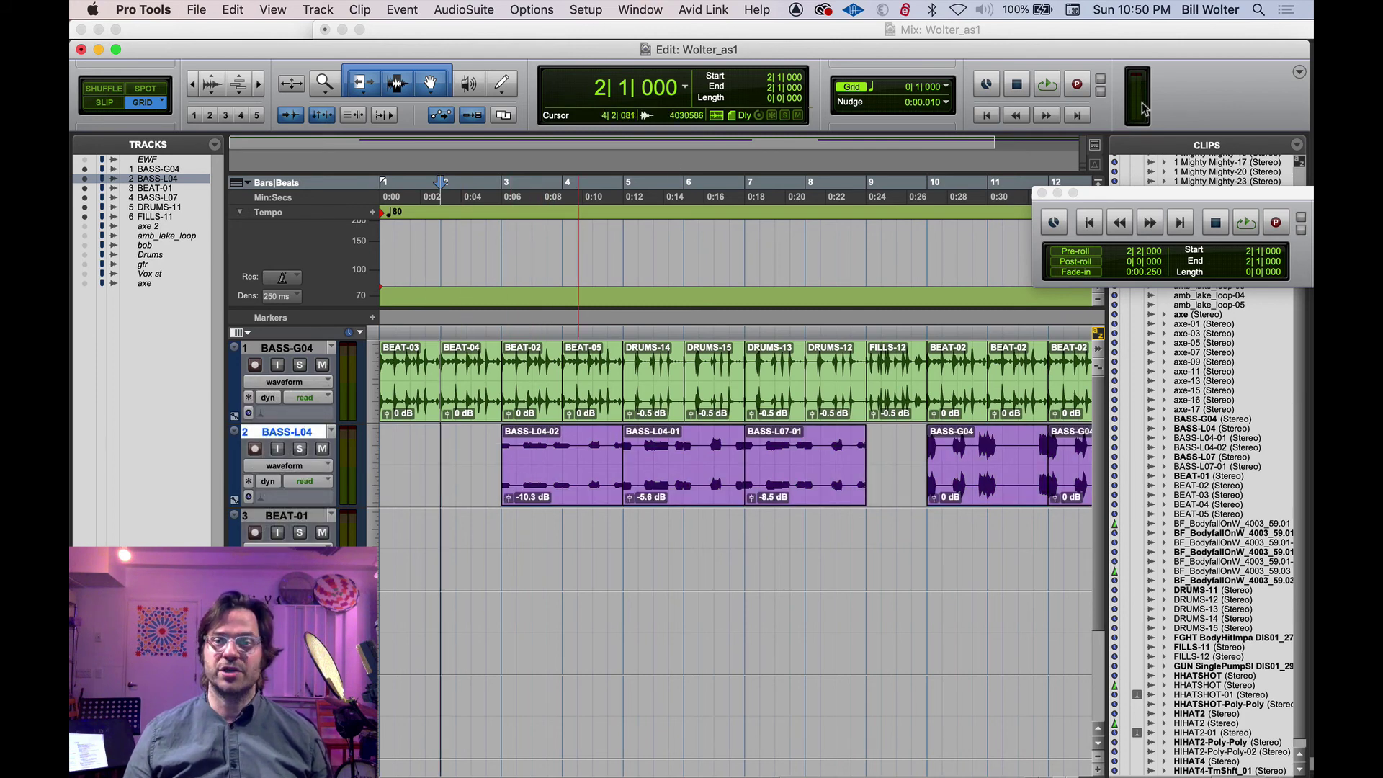
Step: Review the Edit window's display options, play from bar 2 to check the output meter for clipping, and clear its clip indicator
{"action": "left_click", "coordinate": [1299, 72]}
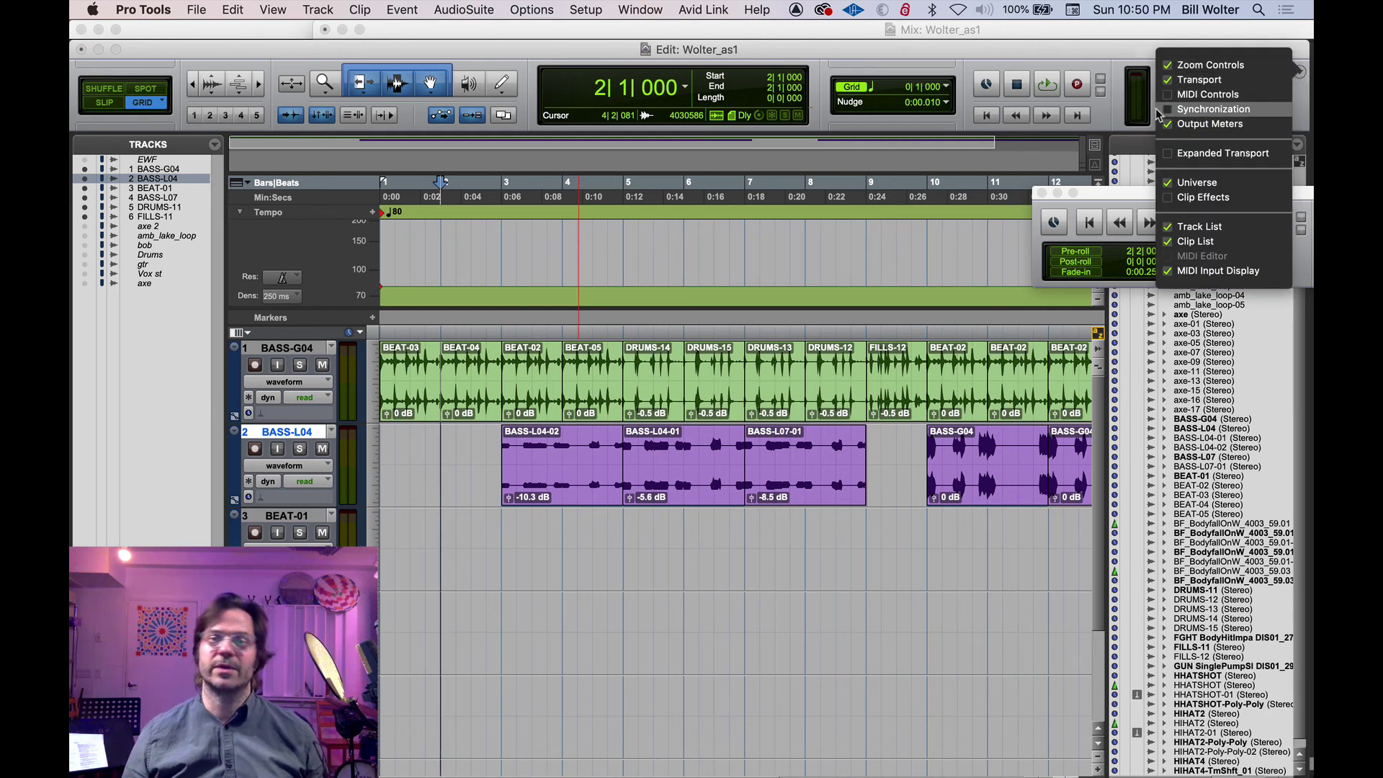
{"action": "left_click", "coordinate": [1146, 85]}
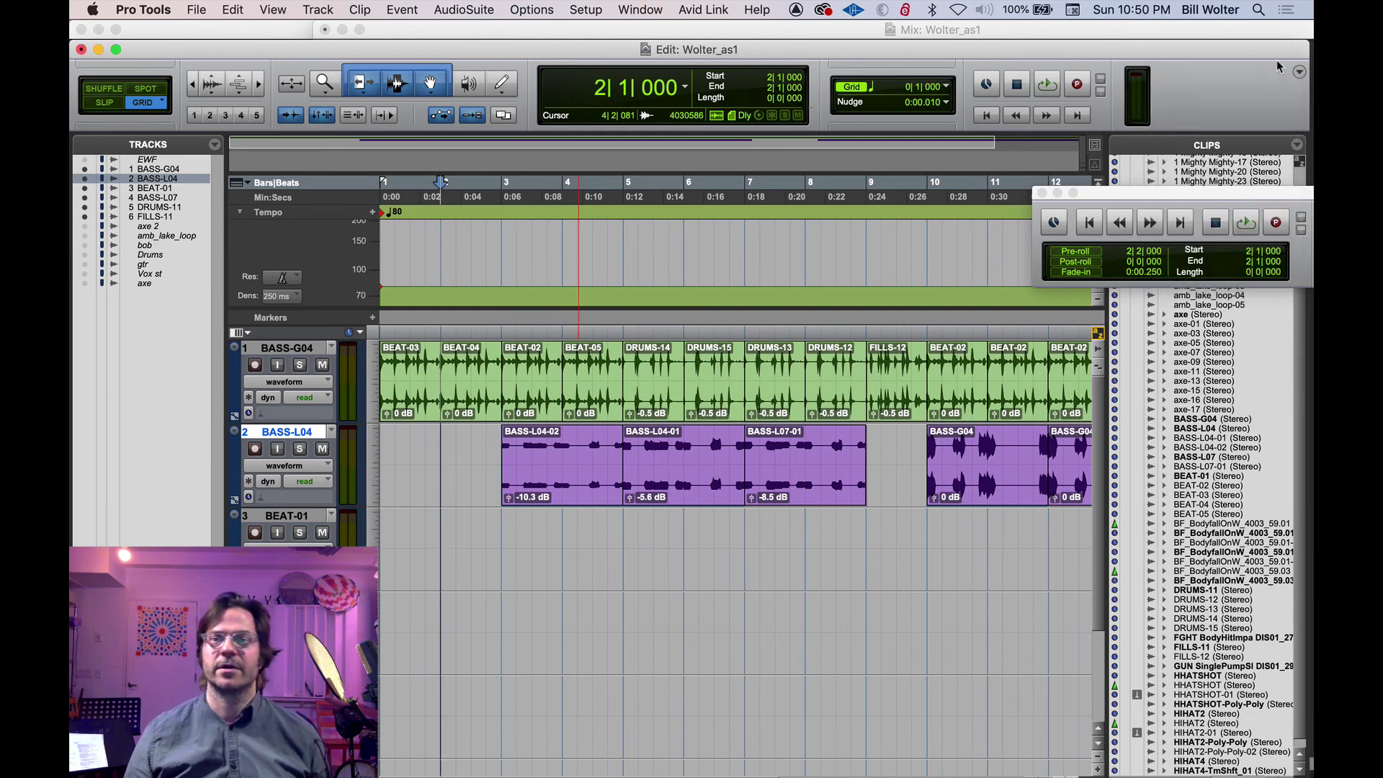
{"action": "key", "text": "space"}
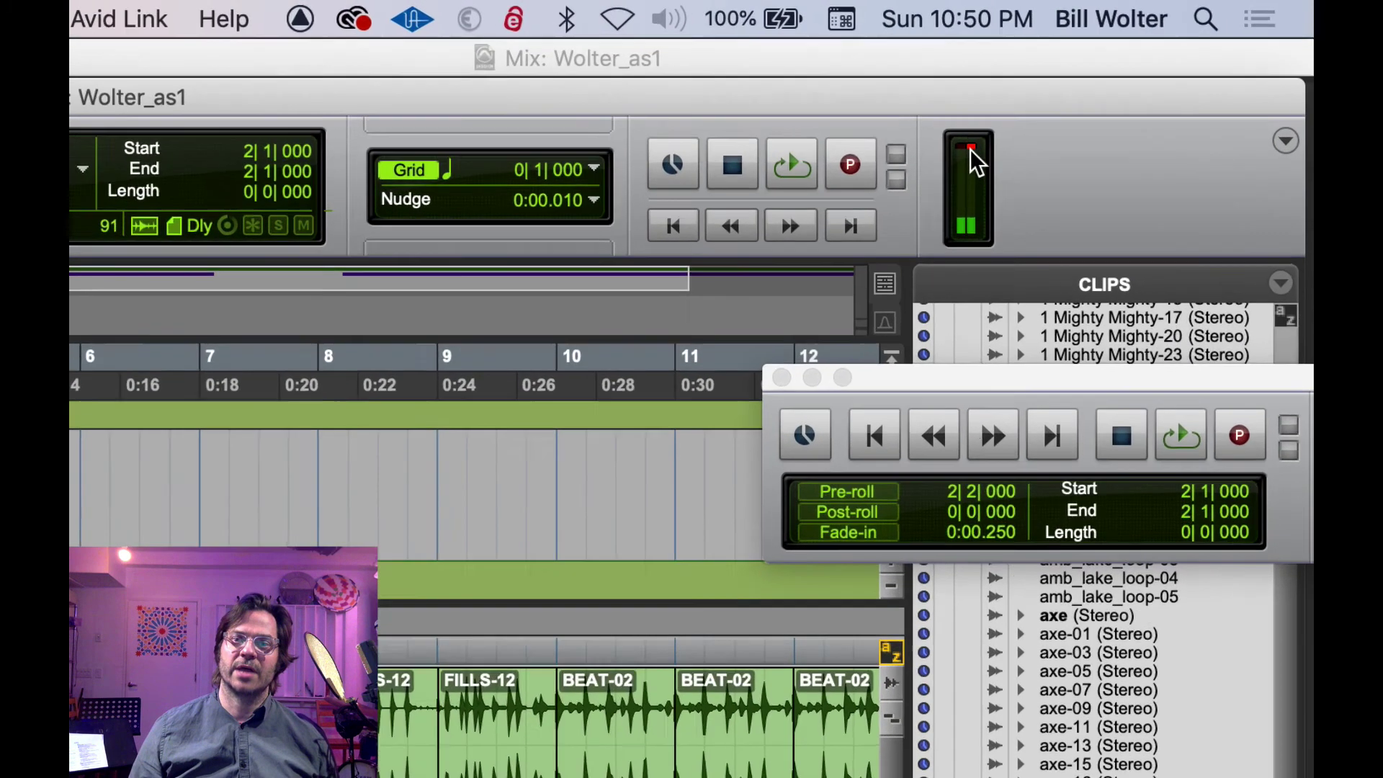
{"action": "key", "text": "space"}
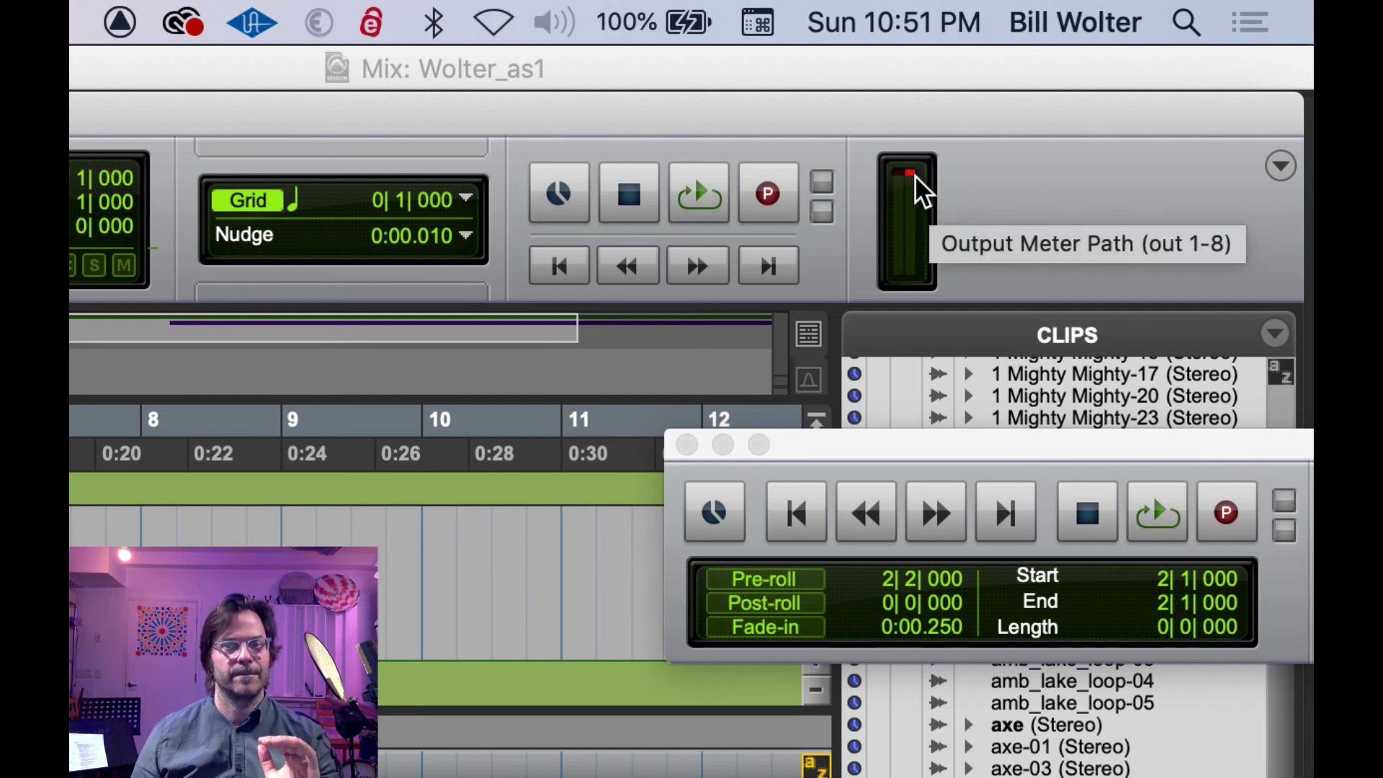
{"action": "left_click", "coordinate": [912, 175]}
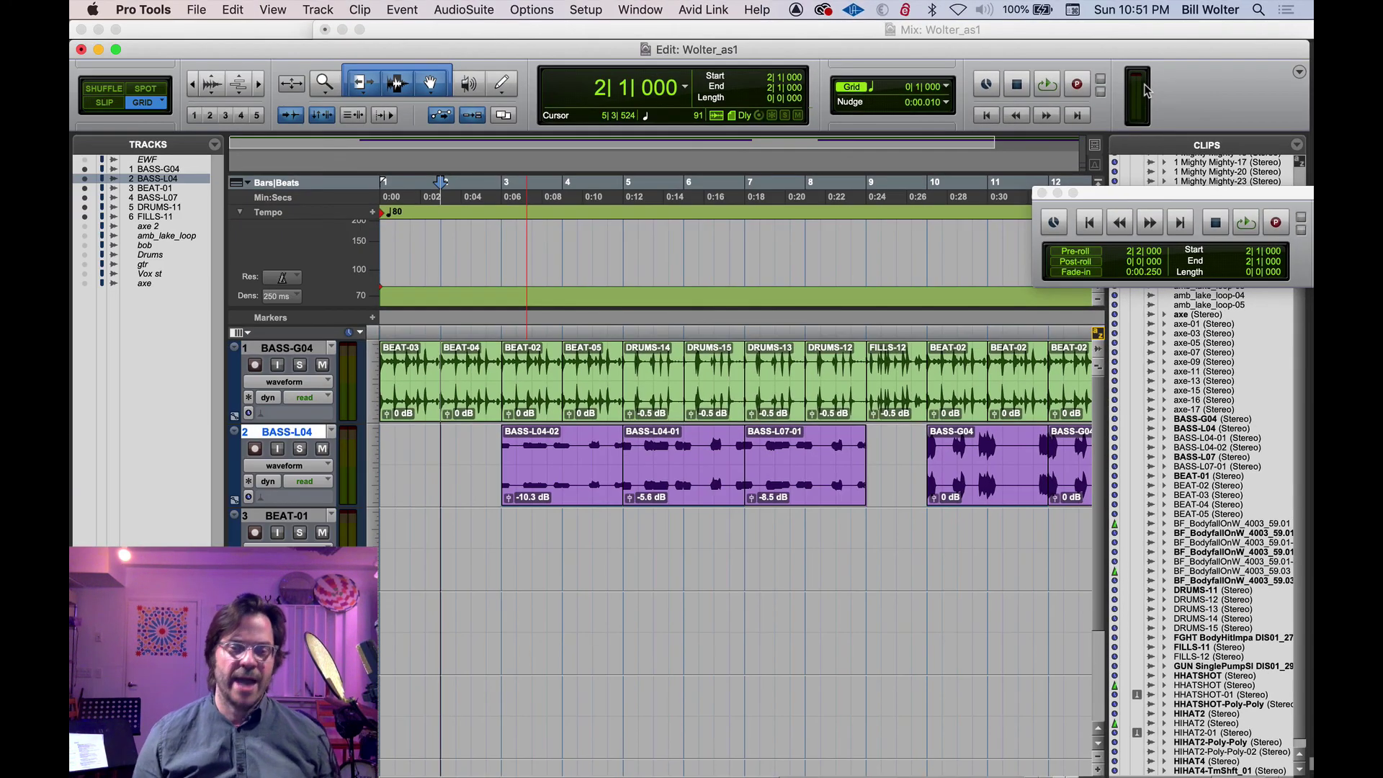
Step: Create one new stereo Master Fader track named Master
{"action": "left_click", "coordinate": [196, 9]}
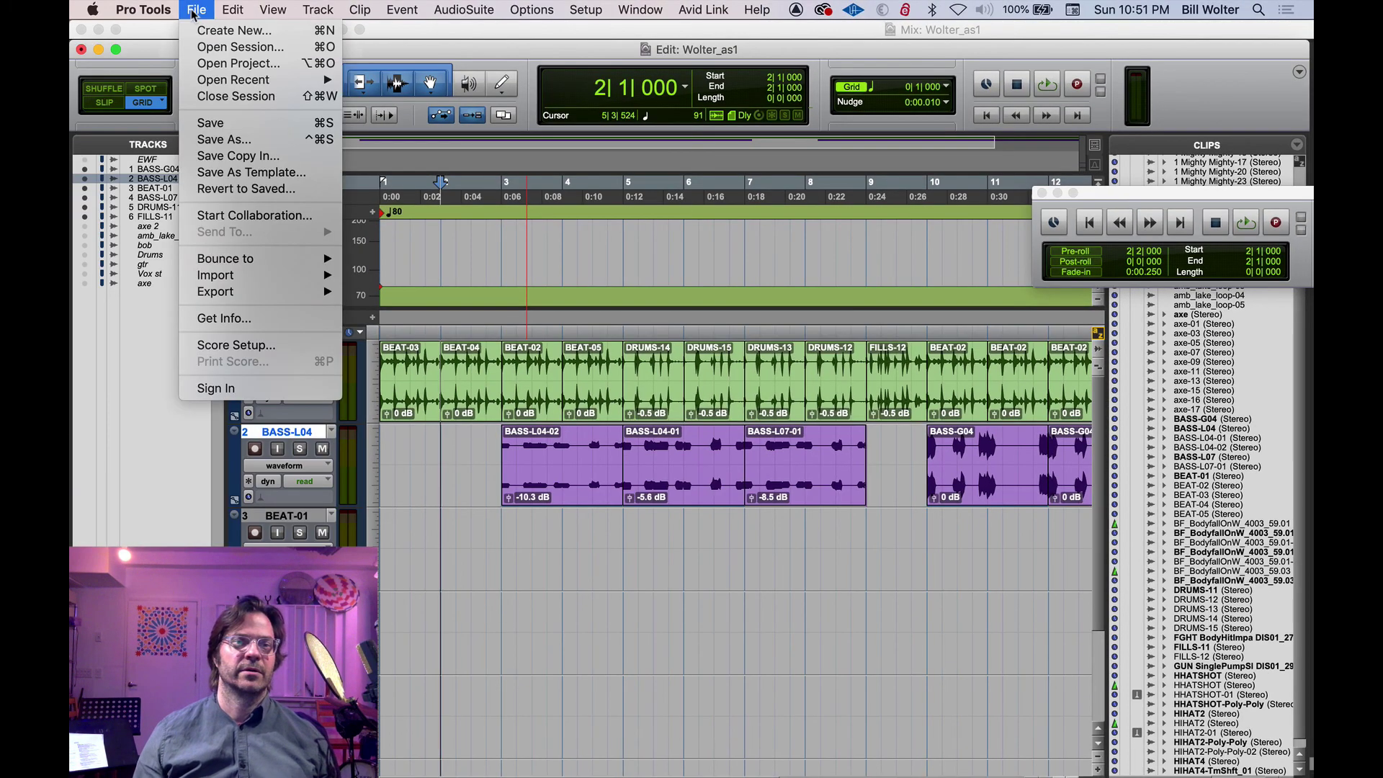
{"action": "mouse_move", "coordinate": [297, 13]}
{"action": "left_click", "coordinate": [330, 30]}
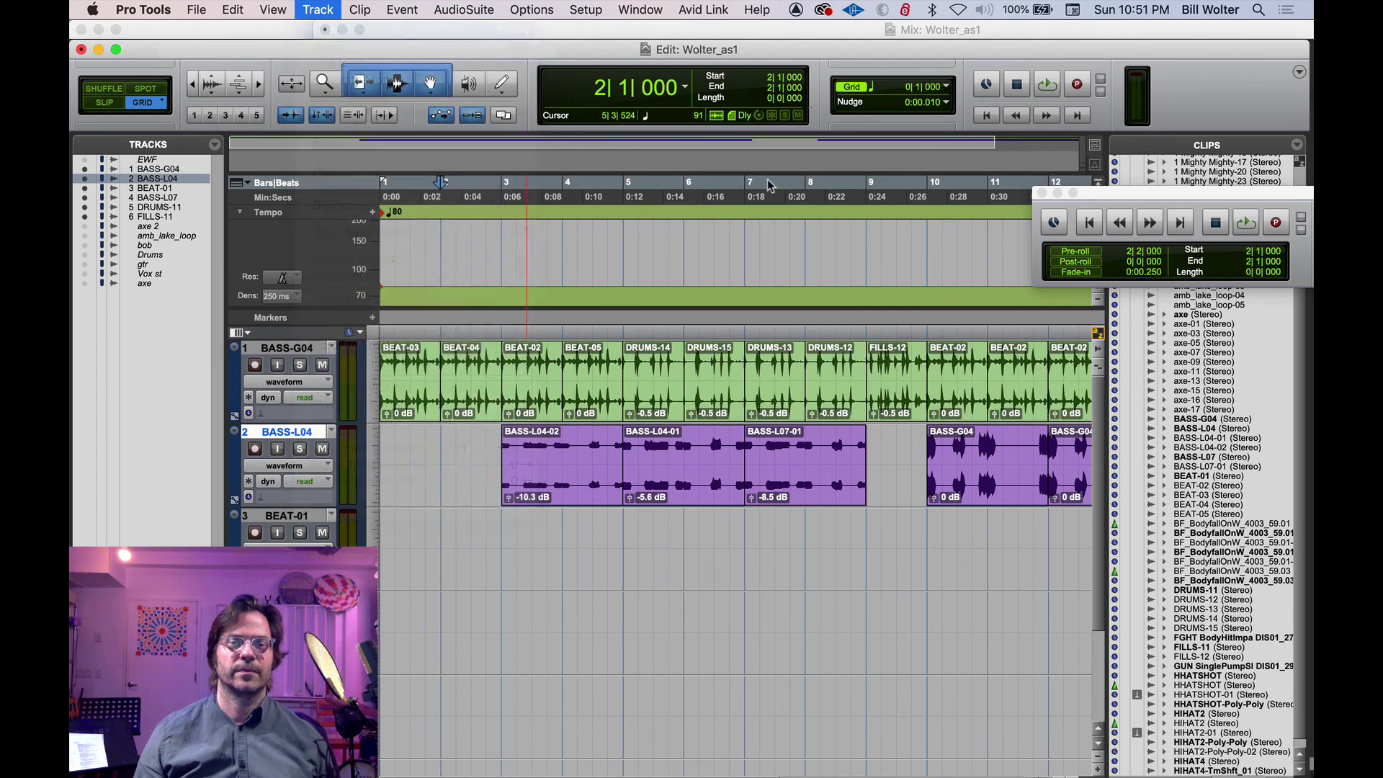
{"action": "left_click", "coordinate": [522, 287]}
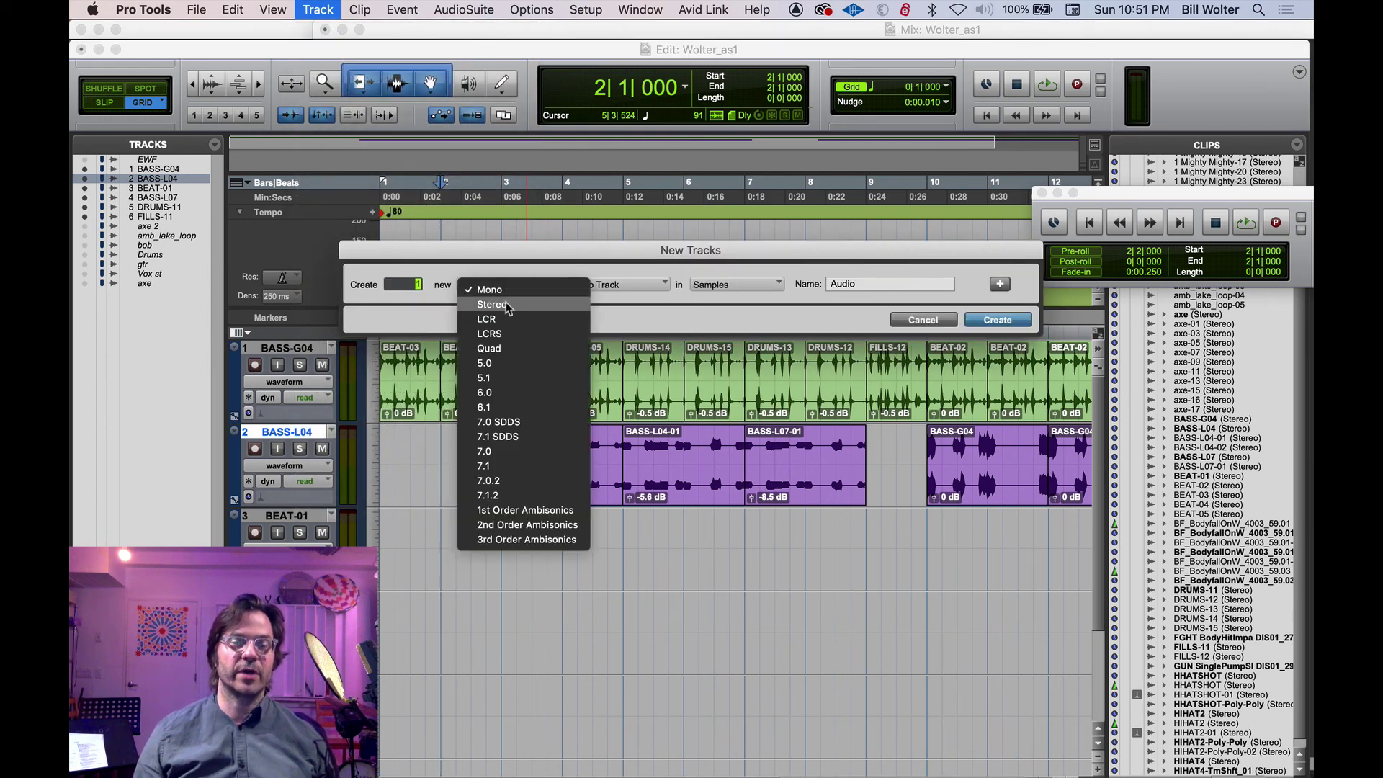
{"action": "left_click", "coordinate": [508, 307]}
{"action": "left_click", "coordinate": [625, 287]}
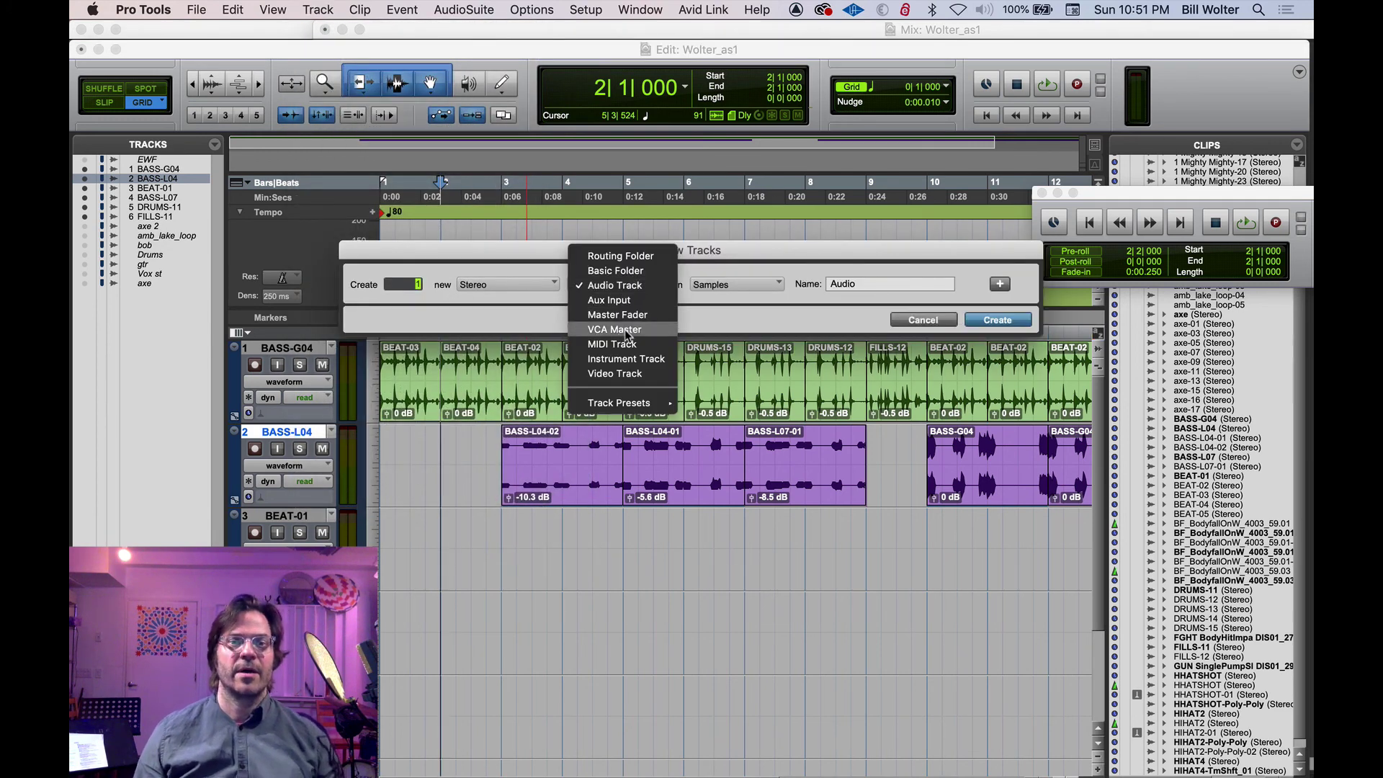
{"action": "left_click", "coordinate": [617, 315]}
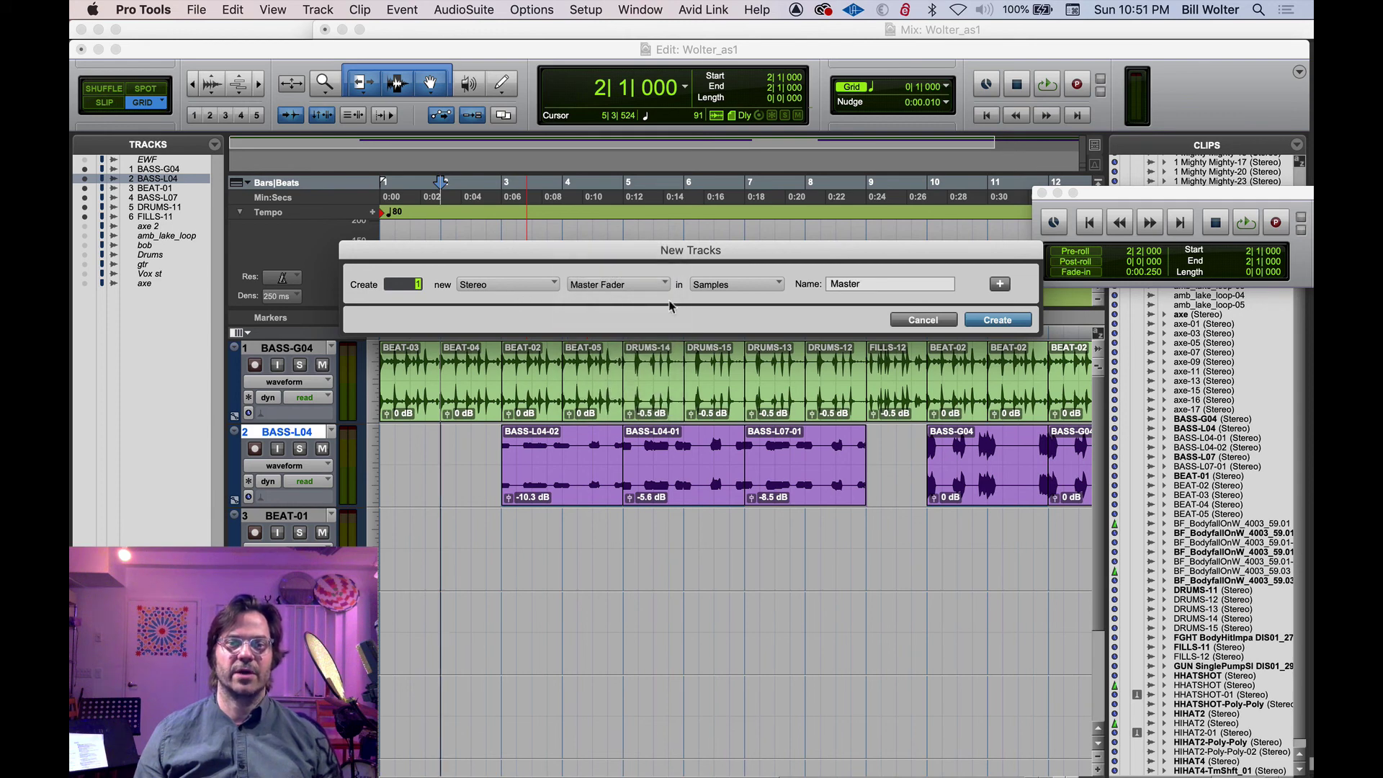
{"action": "left_click", "coordinate": [986, 321]}
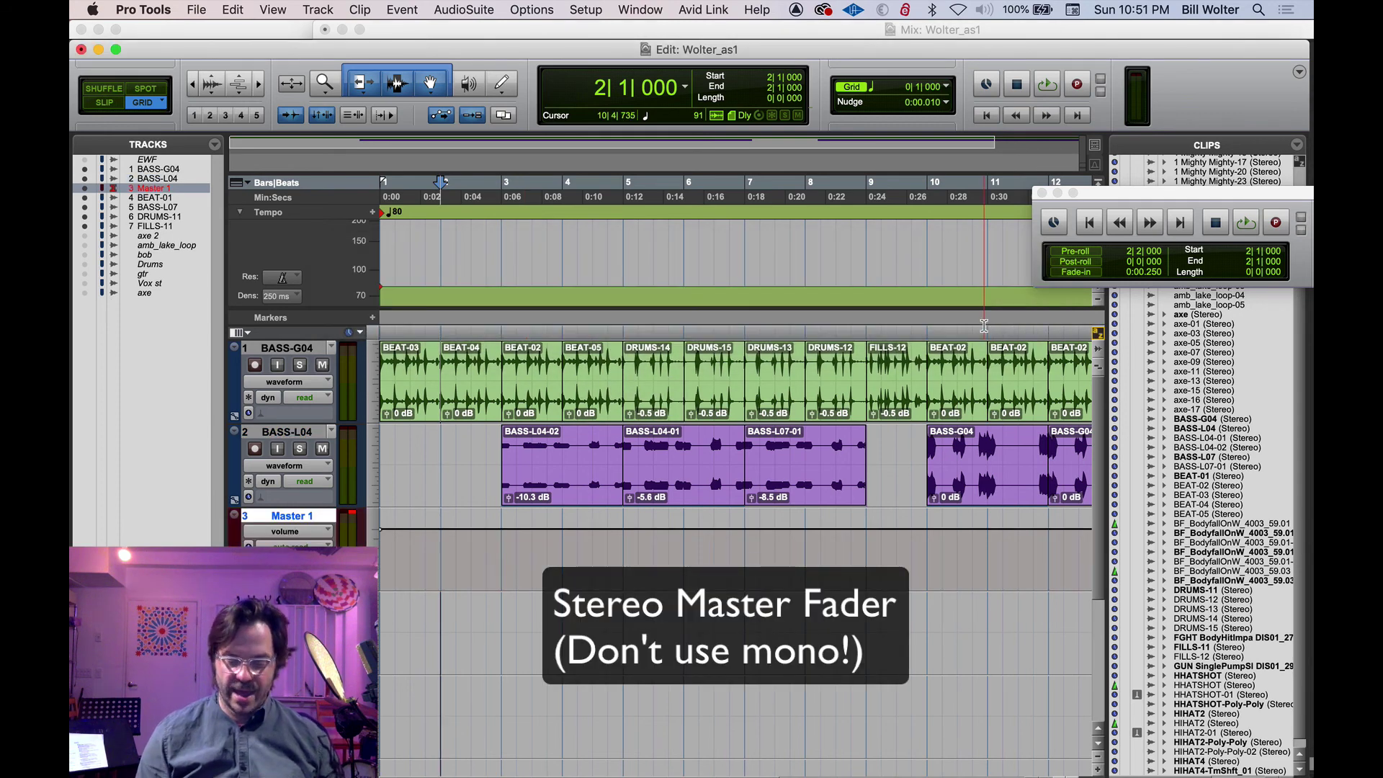
Step: In the Mix window, clear the master fader's clip indicator and play from bar 2 to check the master level for clipping
{"action": "key", "text": "super+equal"}
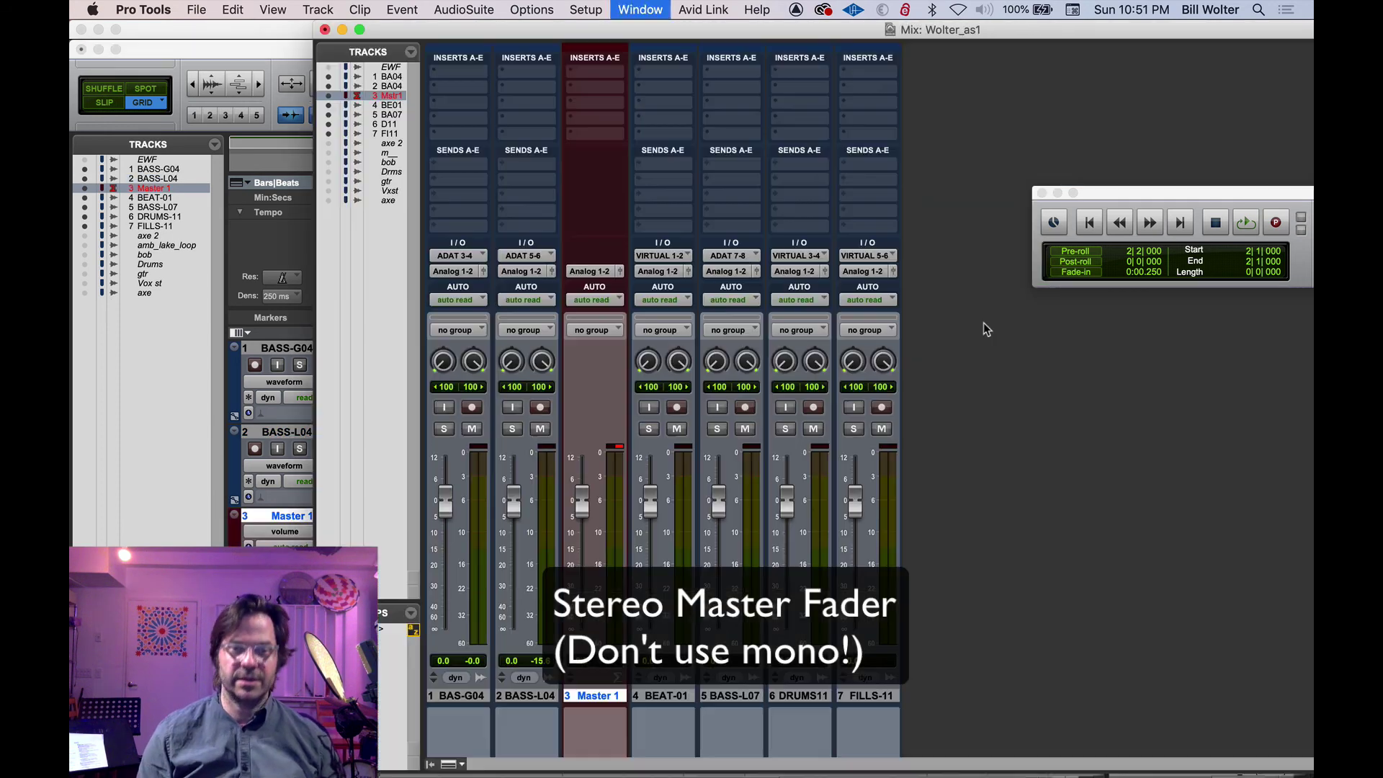
{"action": "left_click", "coordinate": [618, 447]}
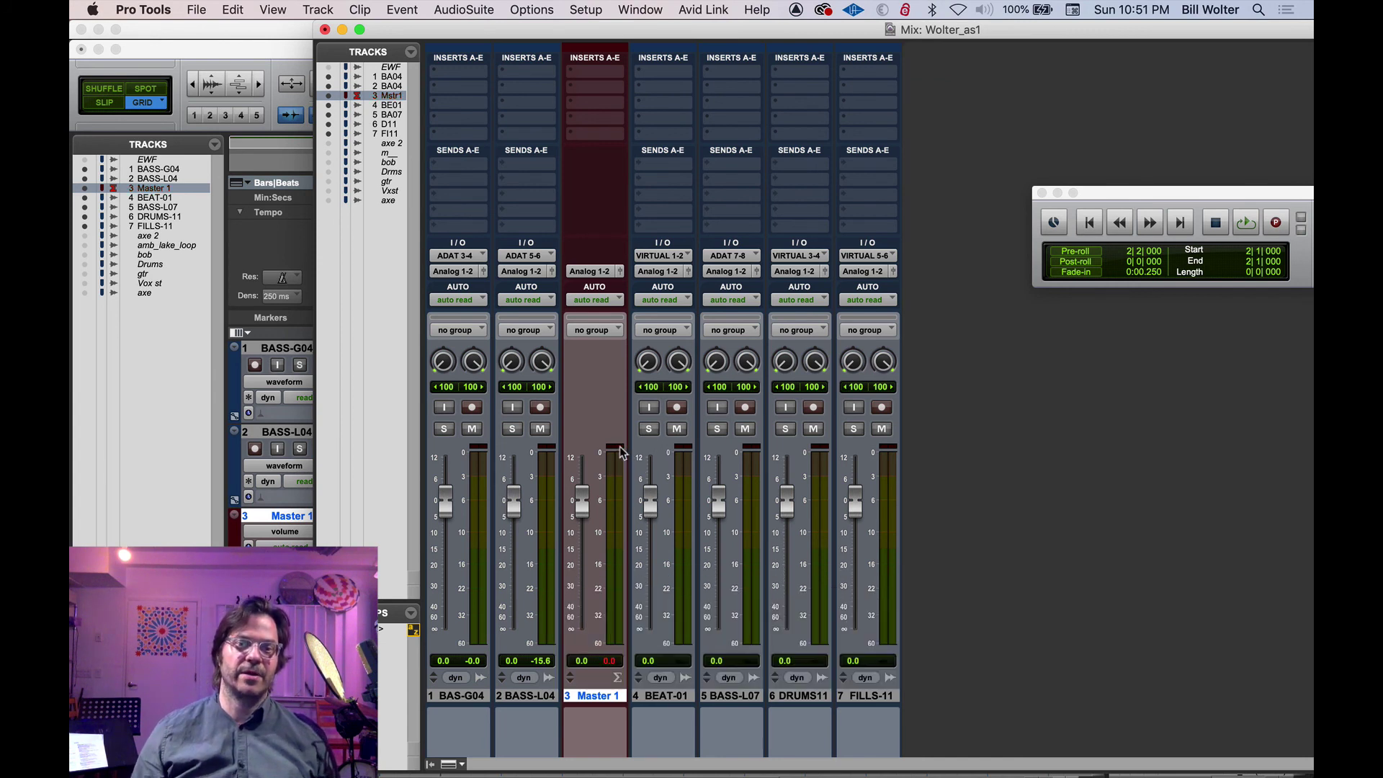
{"action": "key", "text": "space"}
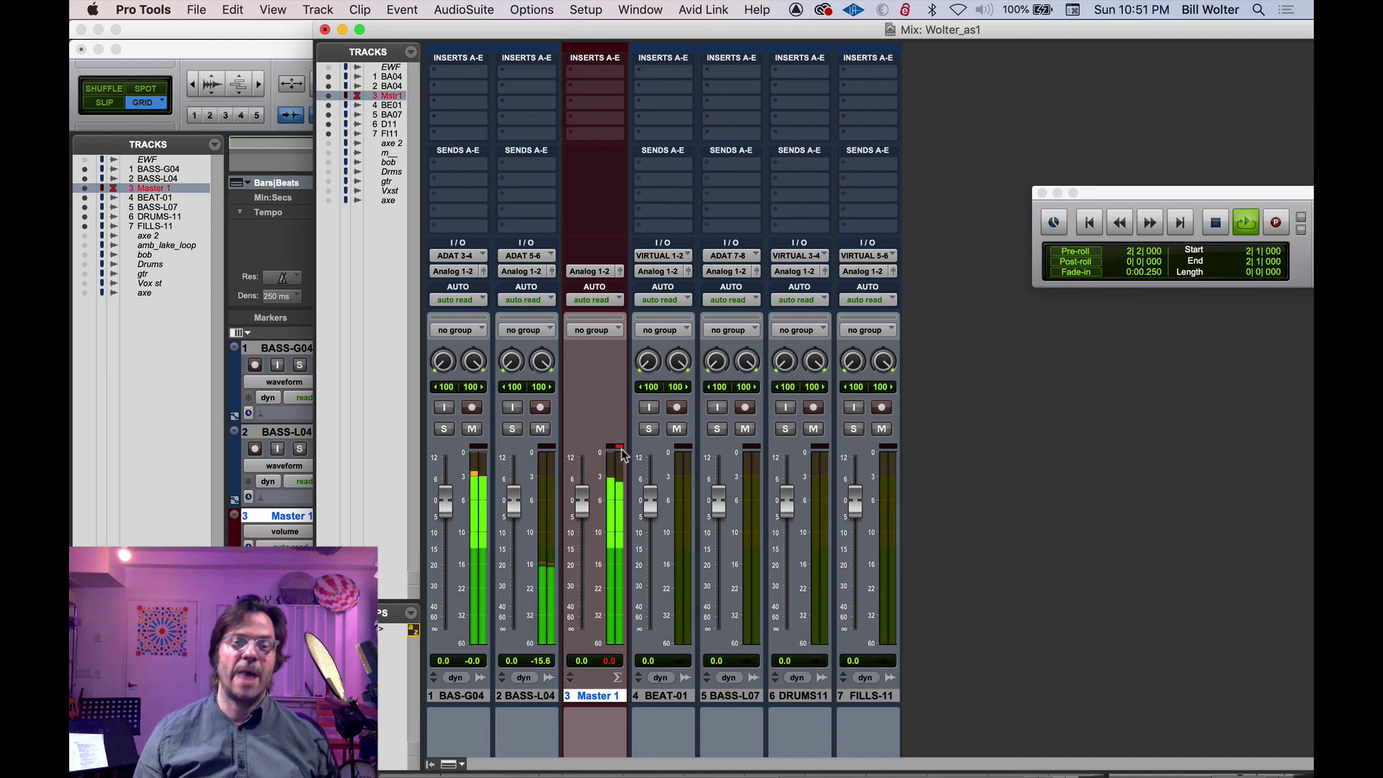
{"action": "key", "text": "space"}
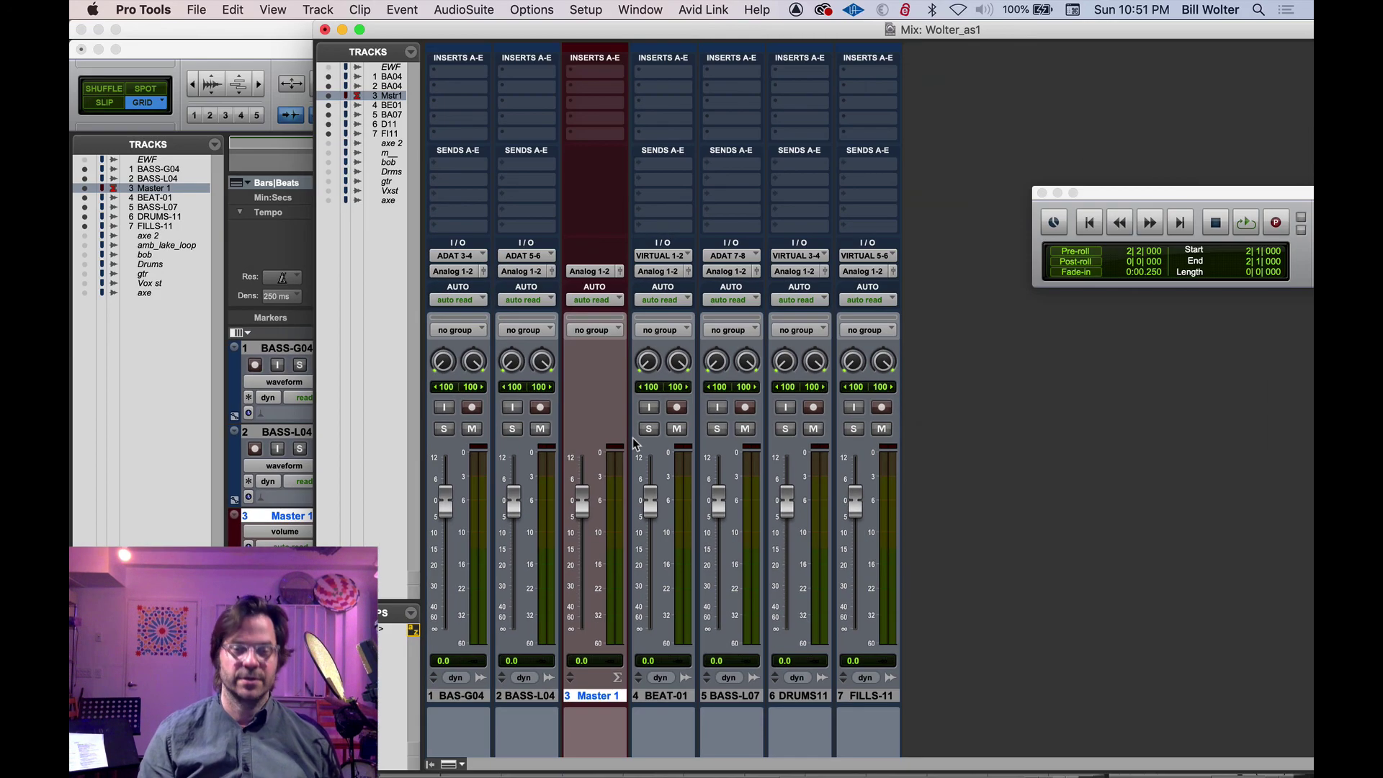
Step: In the Edit window, select the first three BASS-L04 track clips and reset the clip gain of each to 0 dB
{"action": "key", "text": "super+equal"}
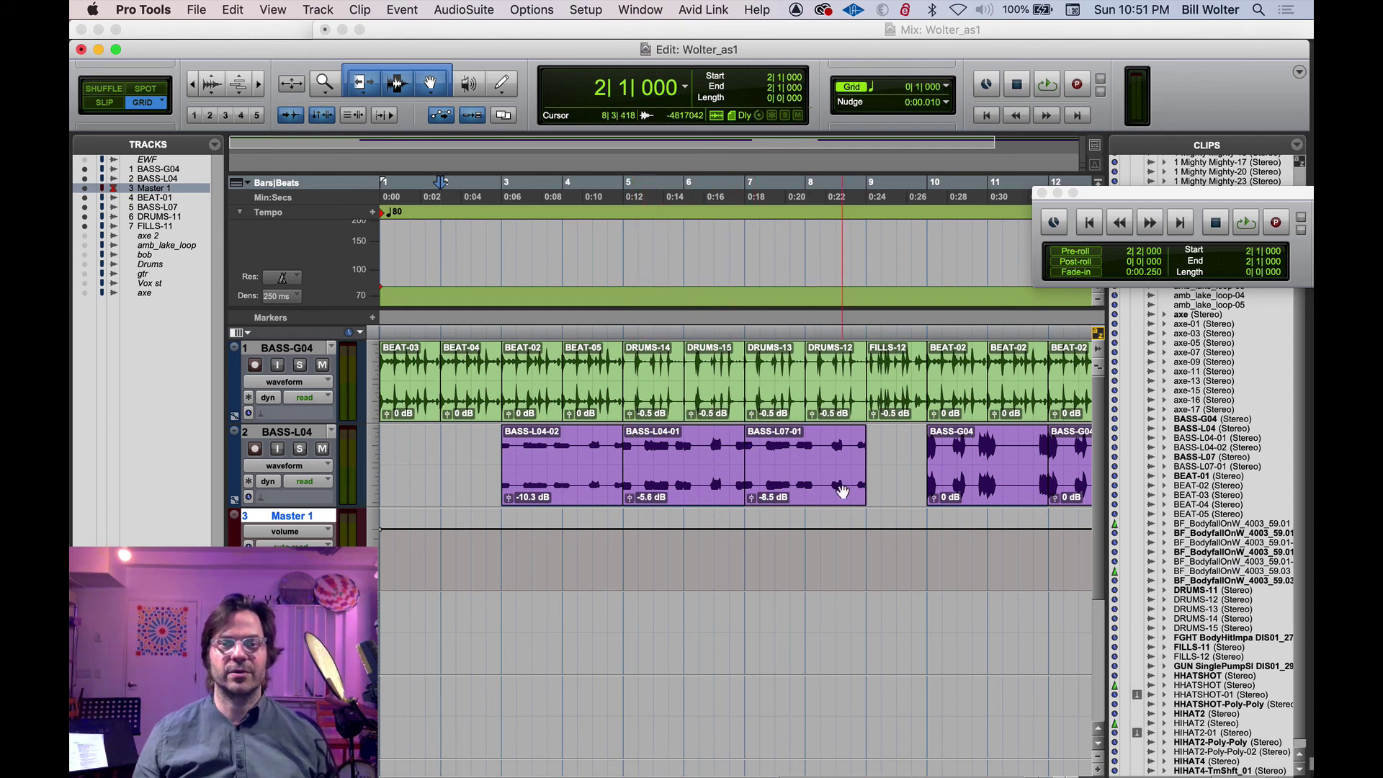
{"action": "left_click_drag", "start_coordinate": [877, 450], "coordinate": [489, 479]}
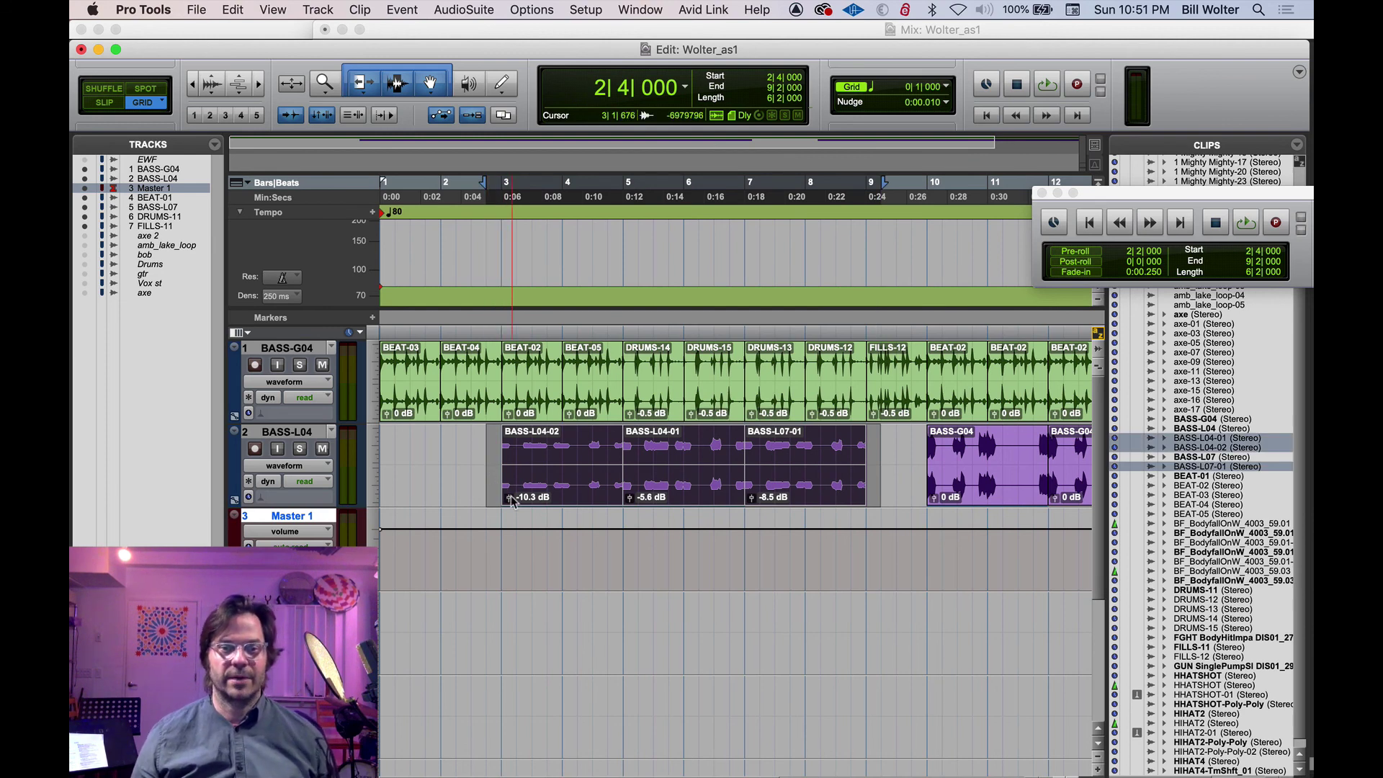
{"action": "left_click", "coordinate": [508, 497], "text": "alt"}
{"action": "left_click", "coordinate": [632, 499], "text": "alt"}
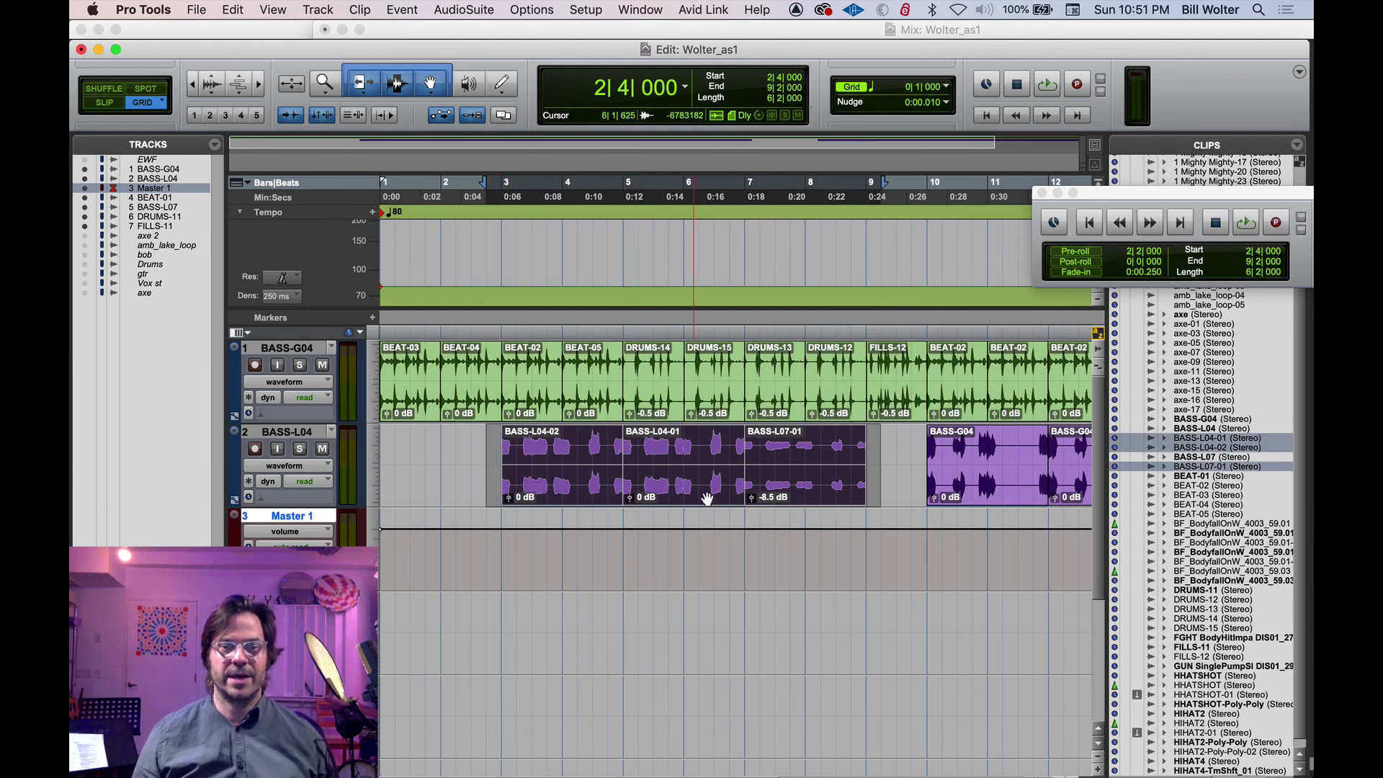
{"action": "left_click", "coordinate": [753, 499], "text": "alt"}
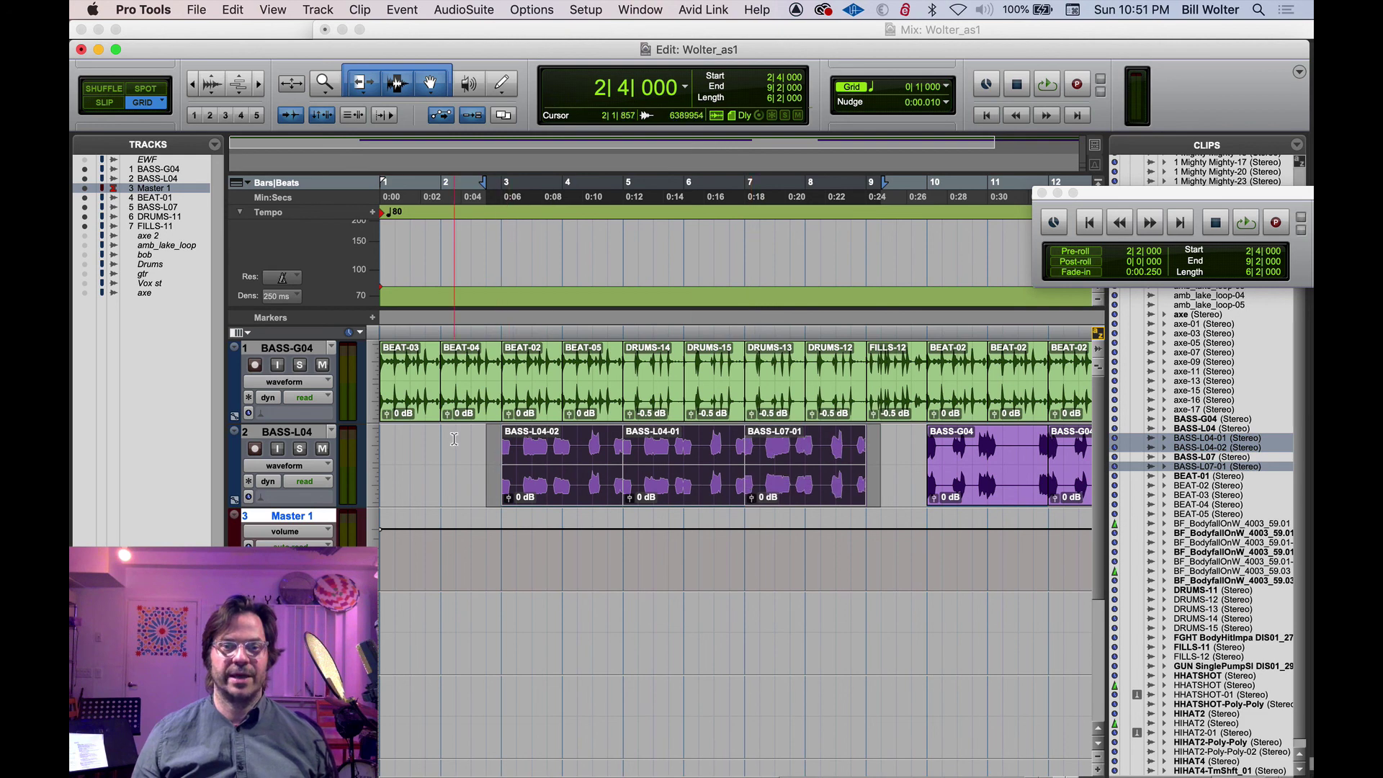
Step: Play from just before the first bass clip while checking the master meter in the Mix window, then clear its clip indicator
{"action": "left_click", "coordinate": [476, 435]}
{"action": "key", "text": "super+equal"}
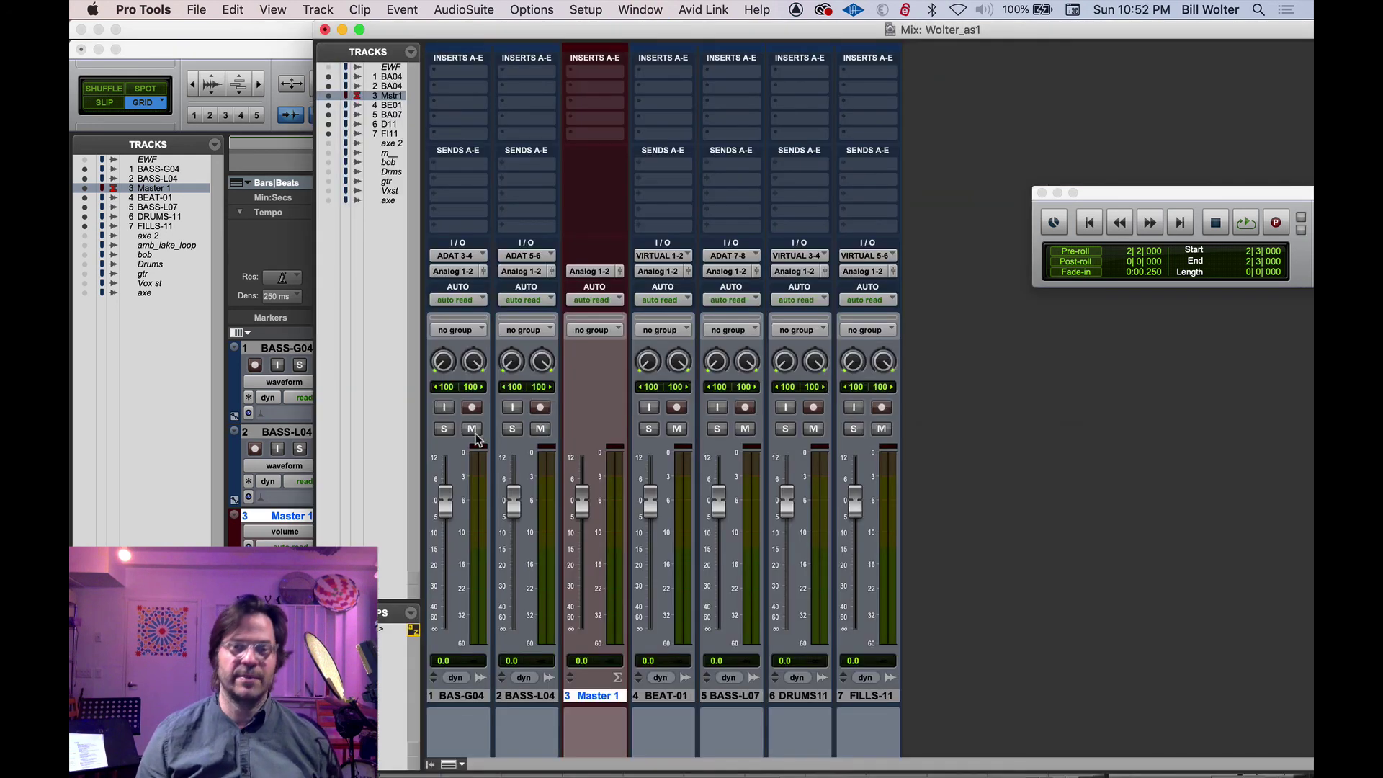
{"action": "key", "text": "space"}
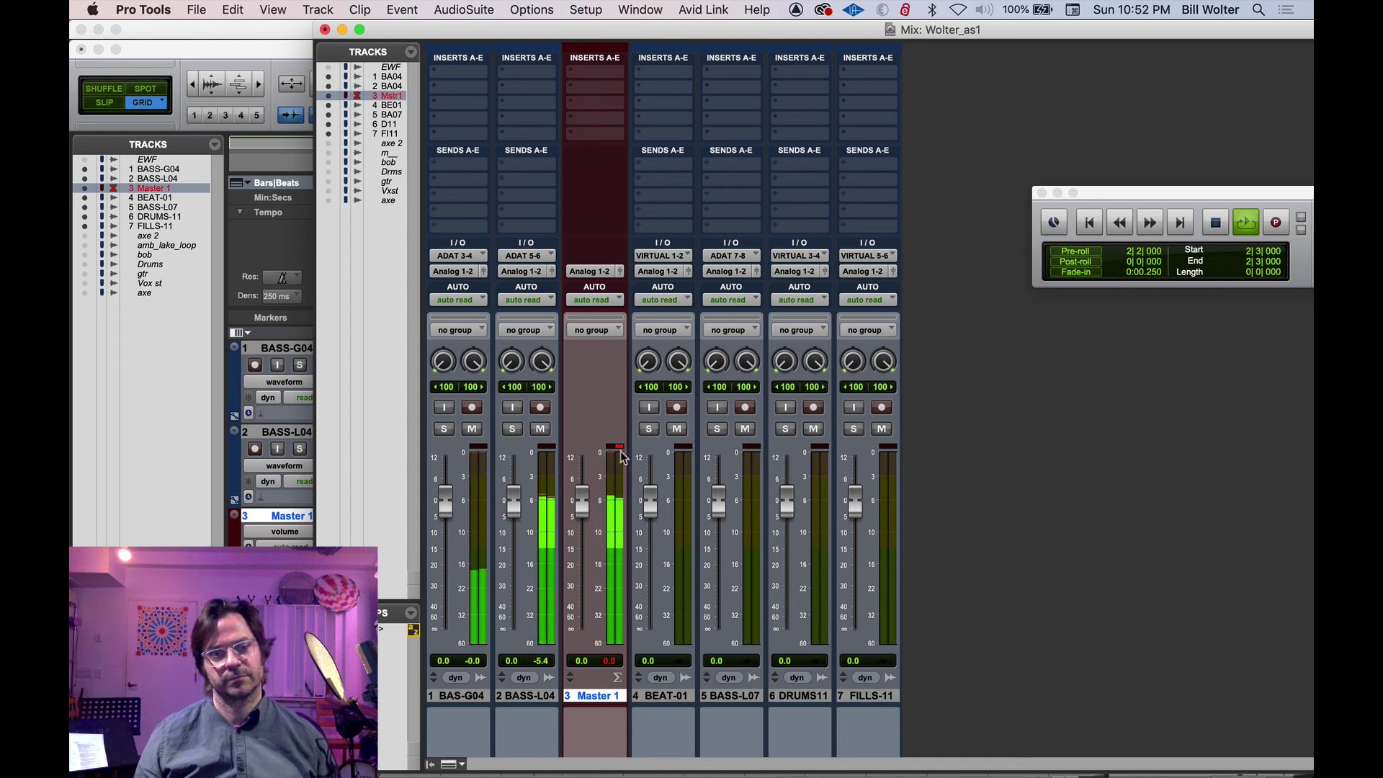
{"action": "key", "text": "space"}
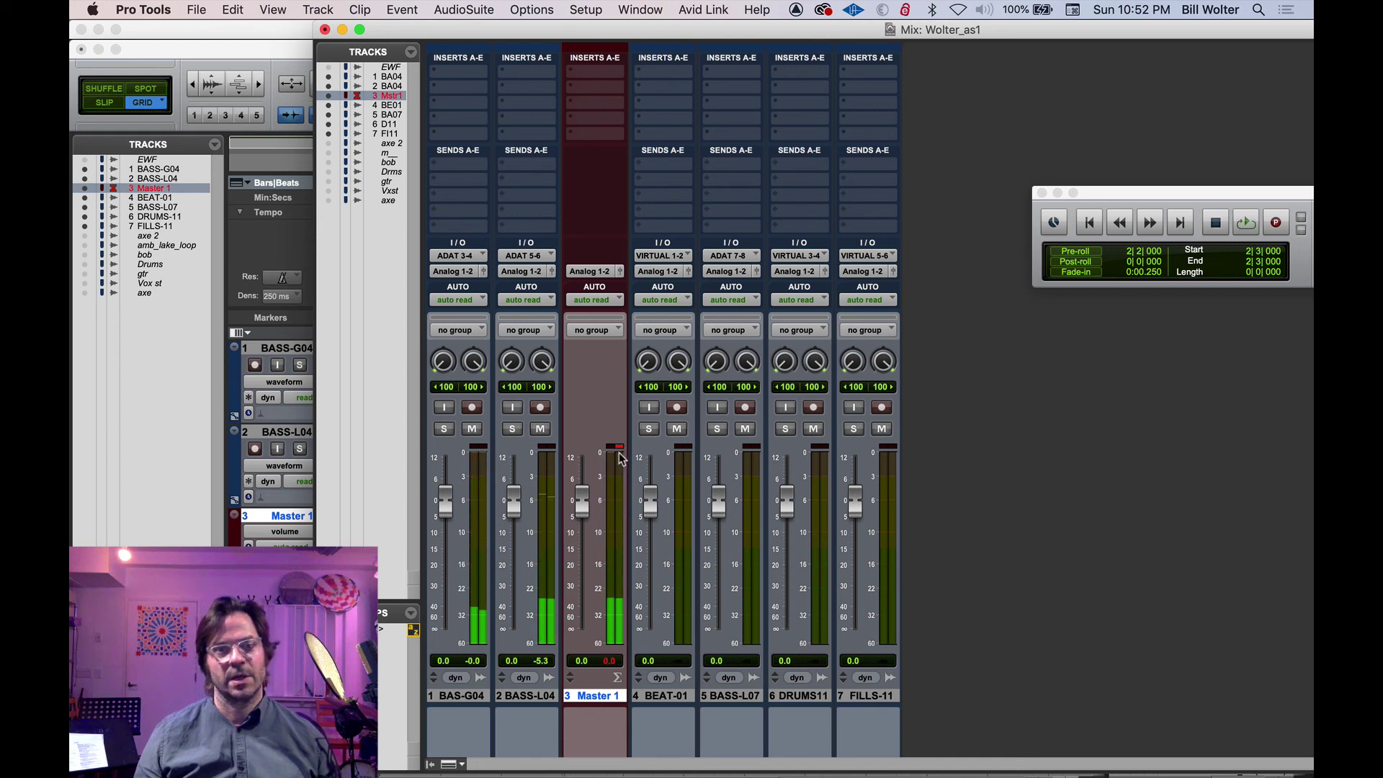
{"action": "left_click", "coordinate": [618, 448]}
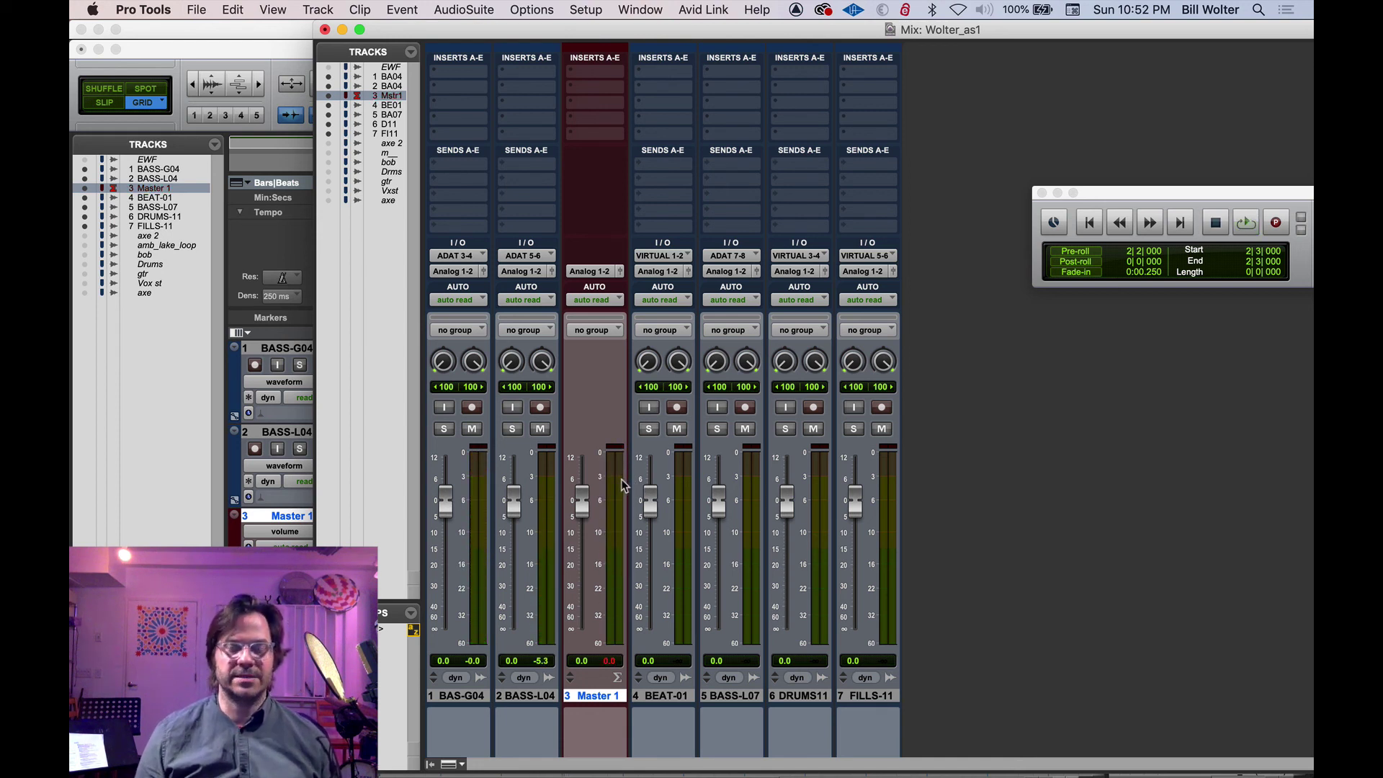
Step: In the Edit window, select the three bass clips between bars 3 and 9 and lower their clip gain to -5.0 dB
{"action": "key", "text": "super+equal"}
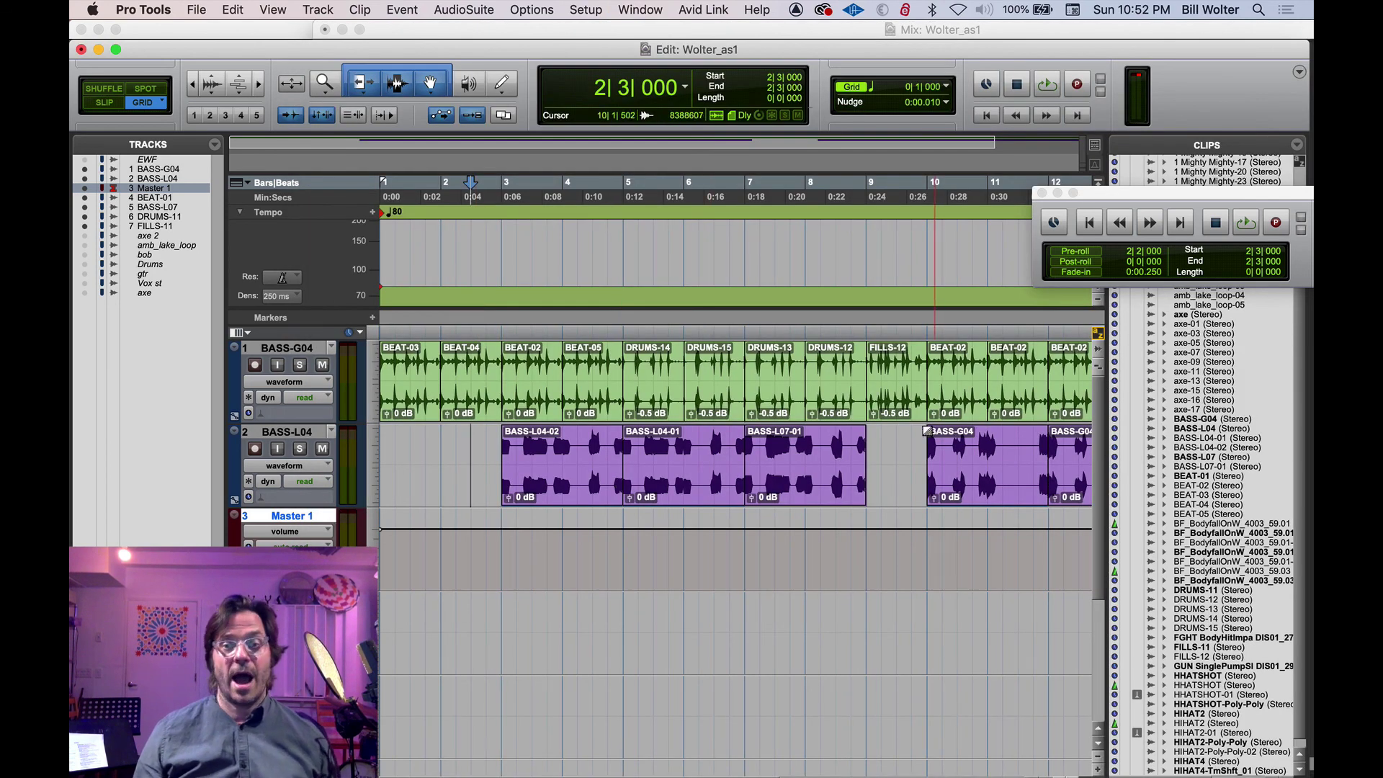
{"action": "left_click_drag", "start_coordinate": [892, 467], "coordinate": [485, 466]}
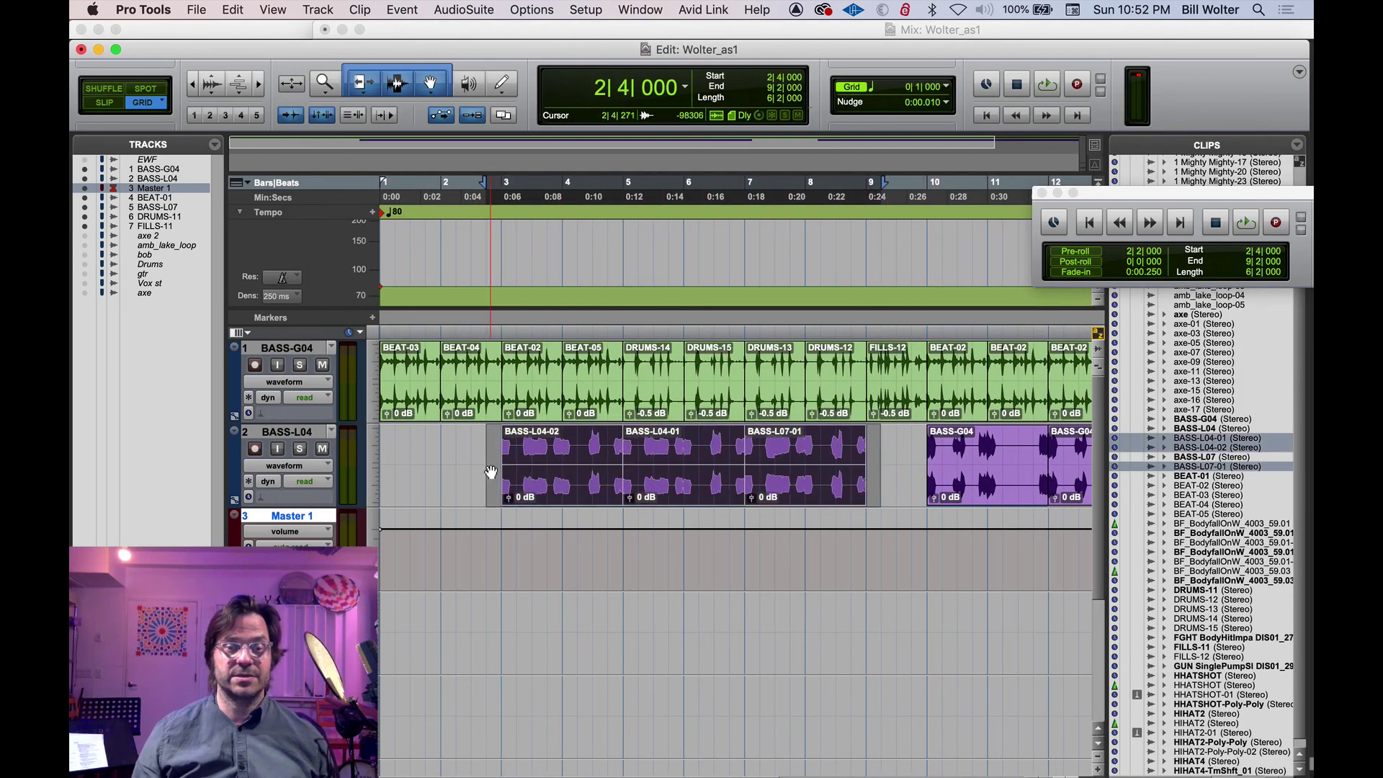
{"action": "key", "text": "ctrl+shift+minus"}
{"action": "key", "text": "ctrl+shift+Down"}
{"action": "key", "text": "ctrl+shift+Down"}
{"action": "key", "text": "ctrl+shift+Down"}
{"action": "key", "text": "ctrl+shift+Down"}
{"action": "key", "text": "ctrl+shift+Down"}
{"action": "key", "text": "ctrl+shift+Down"}
{"action": "key", "text": "ctrl+shift+Down"}
{"action": "key", "text": "ctrl+shift+Down"}
{"action": "key", "text": "ctrl+shift+Down"}
{"action": "key", "text": "ctrl+shift+Down"}
{"action": "key", "text": "ctrl+shift+Down"}
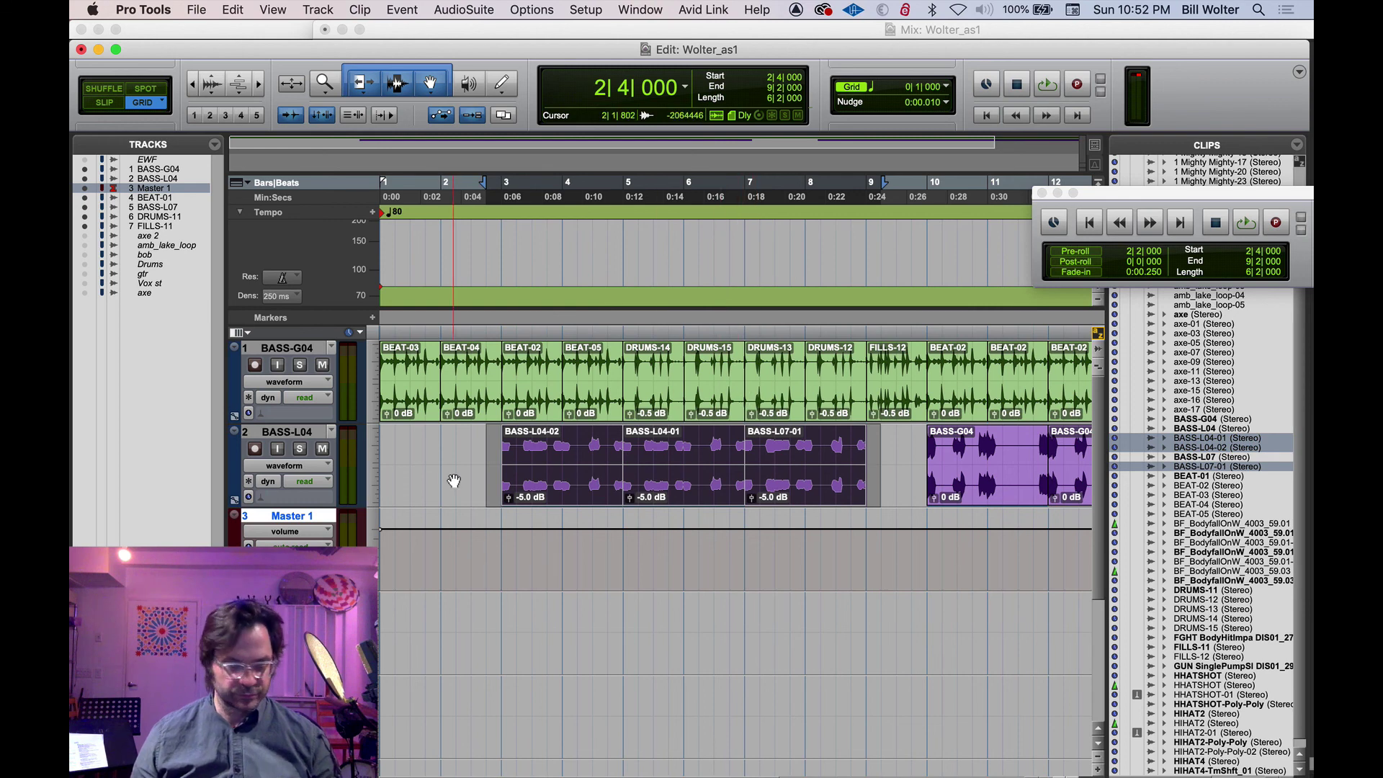
Step: Select all clips on the BASS-G04 track and lower their clip gain by 5 dB
{"action": "key", "text": "super+bracketleft"}
{"action": "key", "text": "super+bracketleft"}
{"action": "triple_click", "coordinate": [385, 366]}
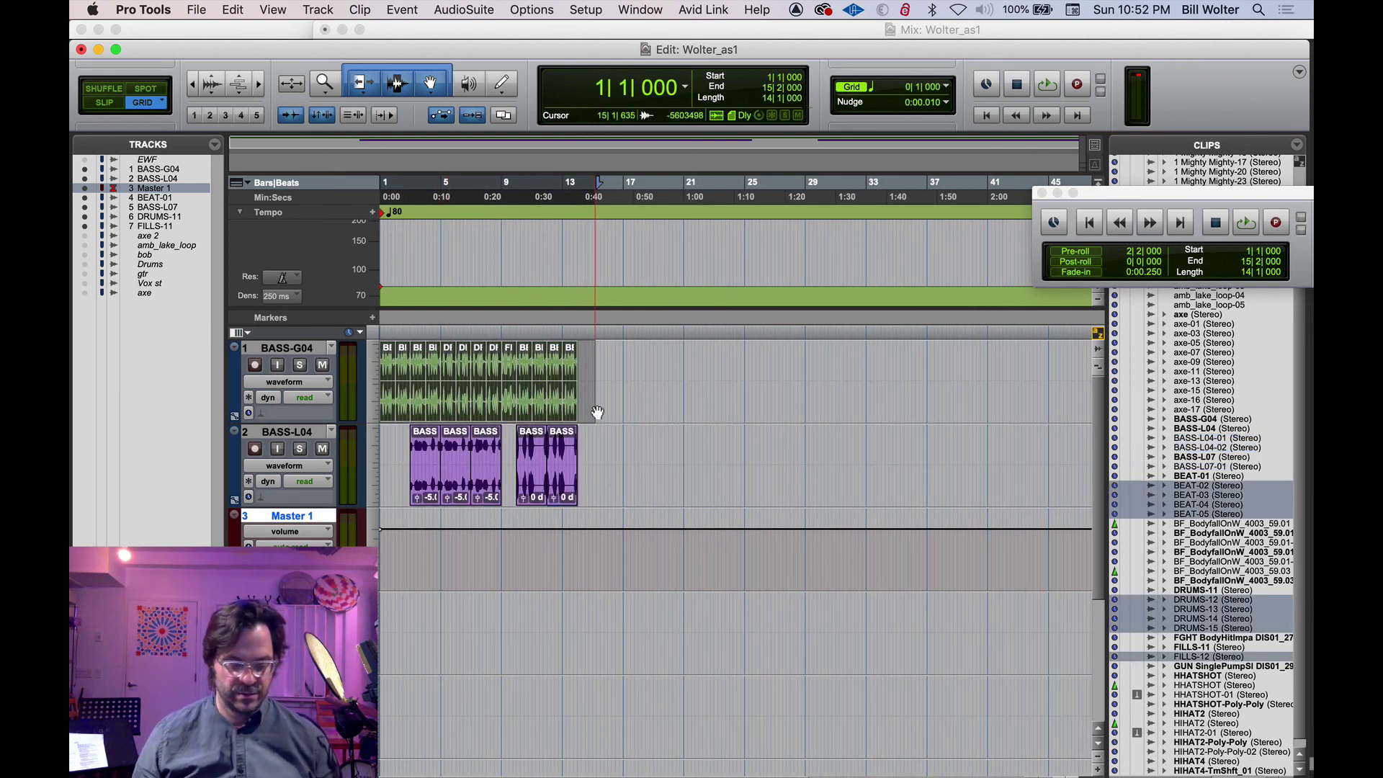
{"action": "key", "text": "super+bracketright"}
{"action": "key", "text": "super+bracketright"}
{"action": "key", "text": "super+bracketright"}
{"action": "key", "text": "ctrl+shift+Down"}
{"action": "key", "text": "ctrl+shift+Down"}
{"action": "key", "text": "ctrl+shift+Down"}
{"action": "key", "text": "ctrl+shift+Down"}
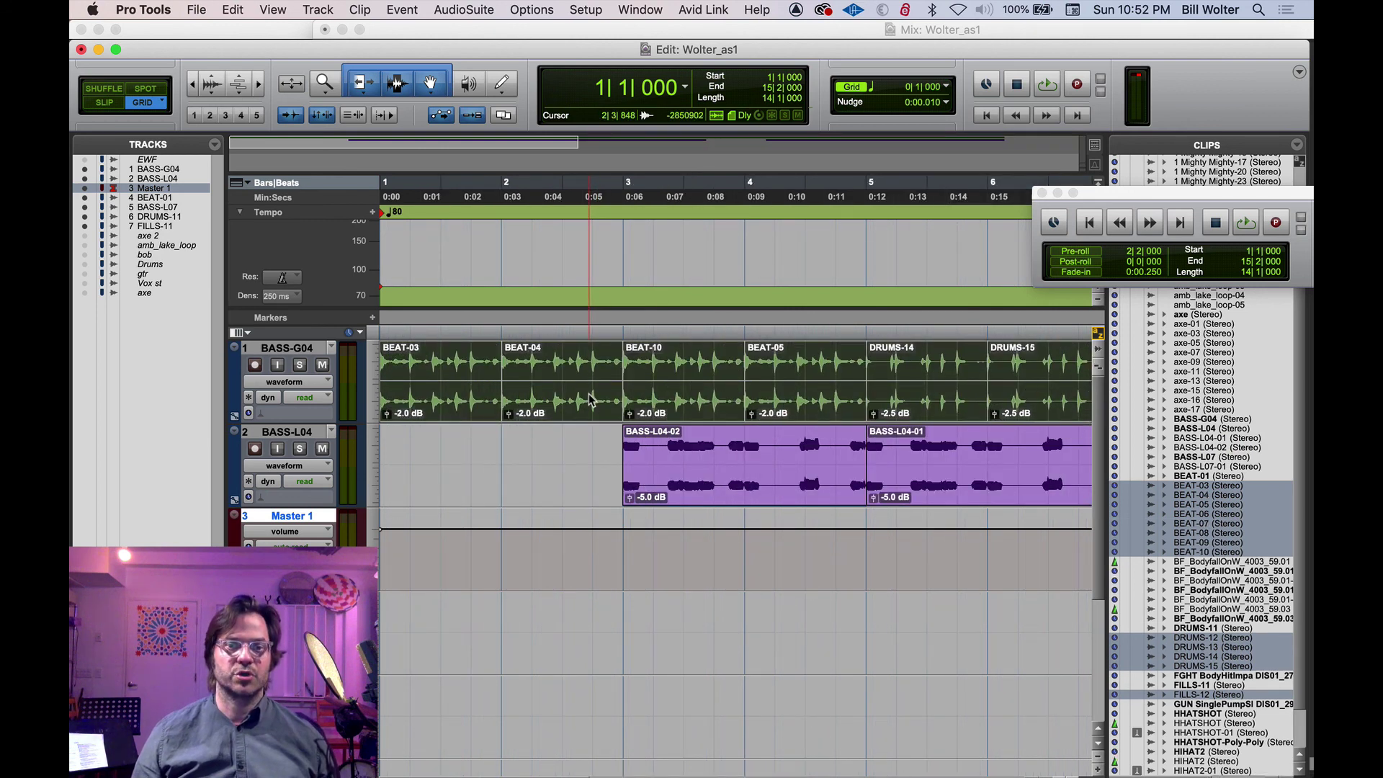
{"action": "key", "text": "ctrl+shift+Down"}
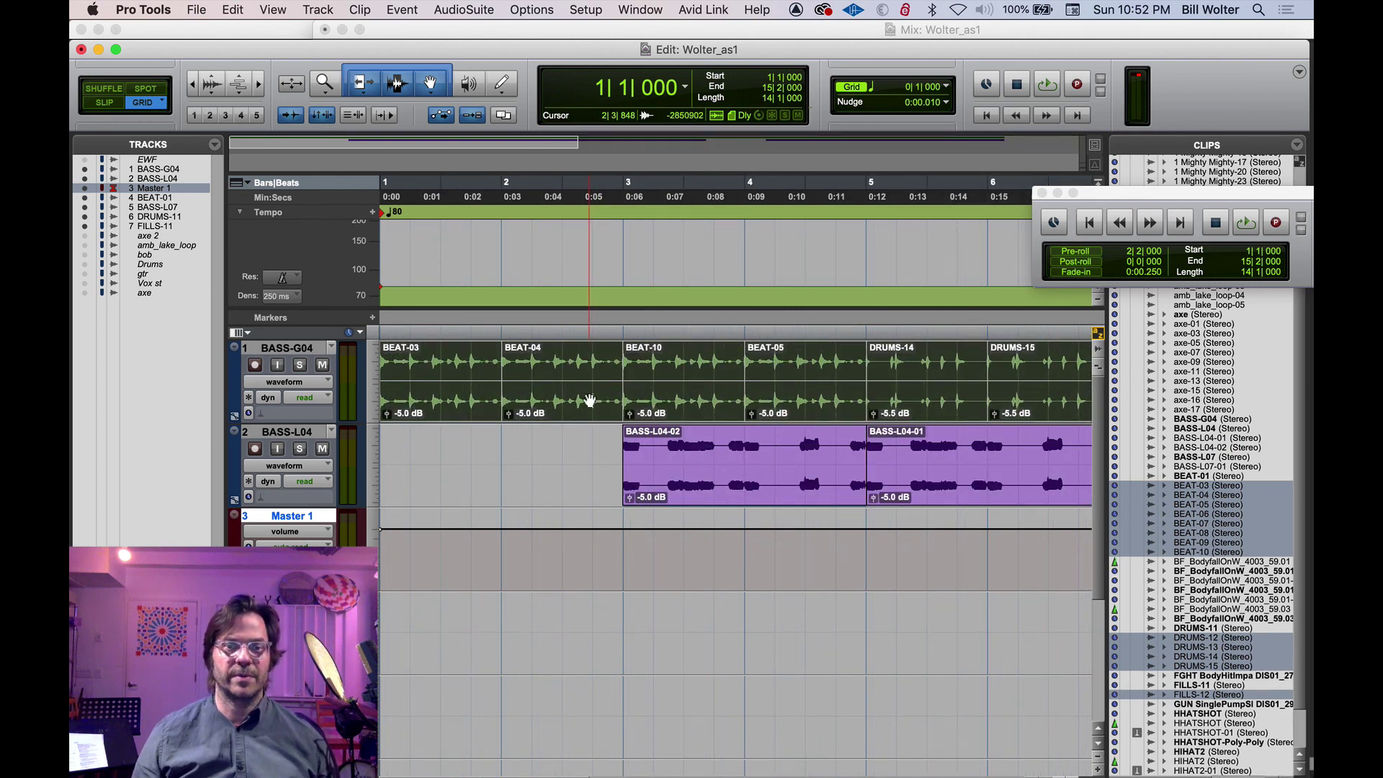
Step: Play from bar 2 beat 3 while checking the master fader's level in the Mix window, and stop playback
{"action": "left_click", "coordinate": [549, 439]}
{"action": "key", "text": "super+equal"}
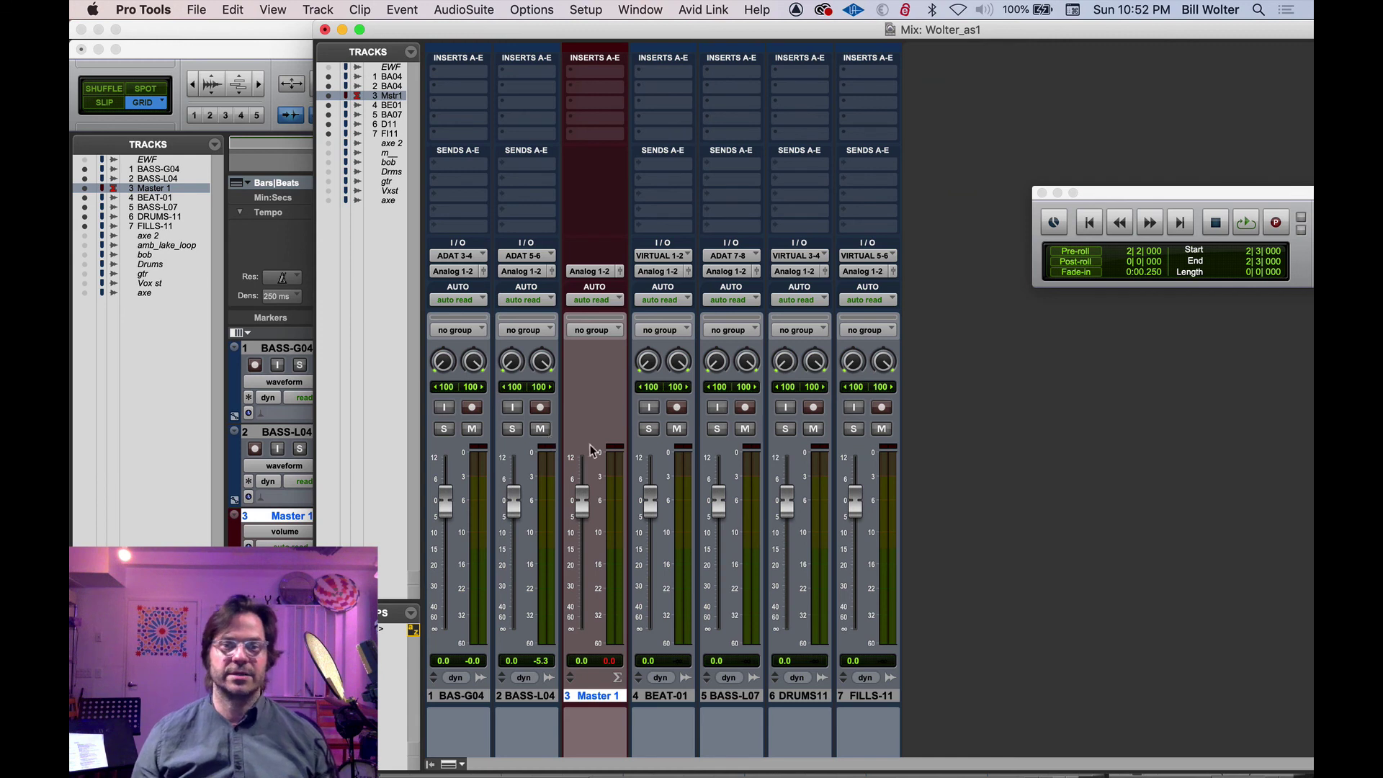
{"action": "key", "text": "space"}
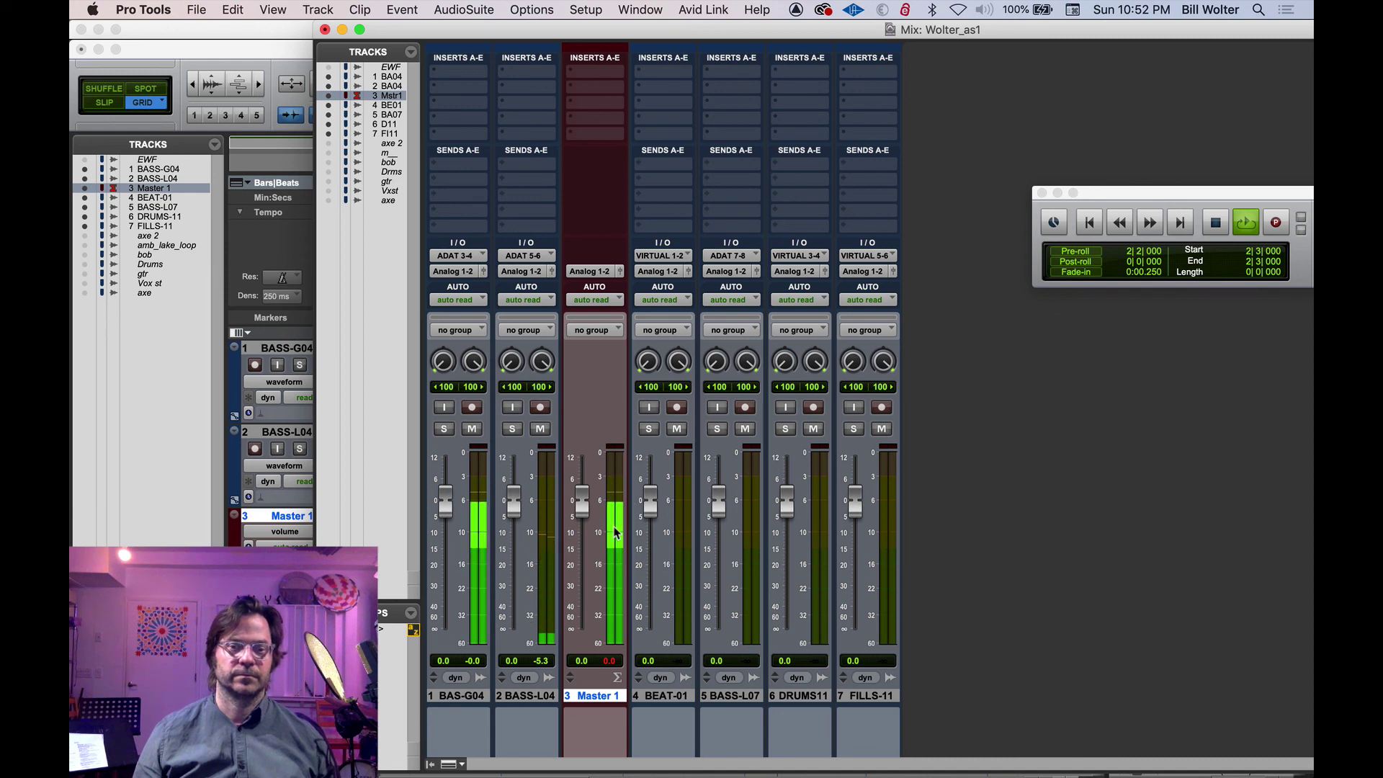
{"action": "key", "text": "space"}
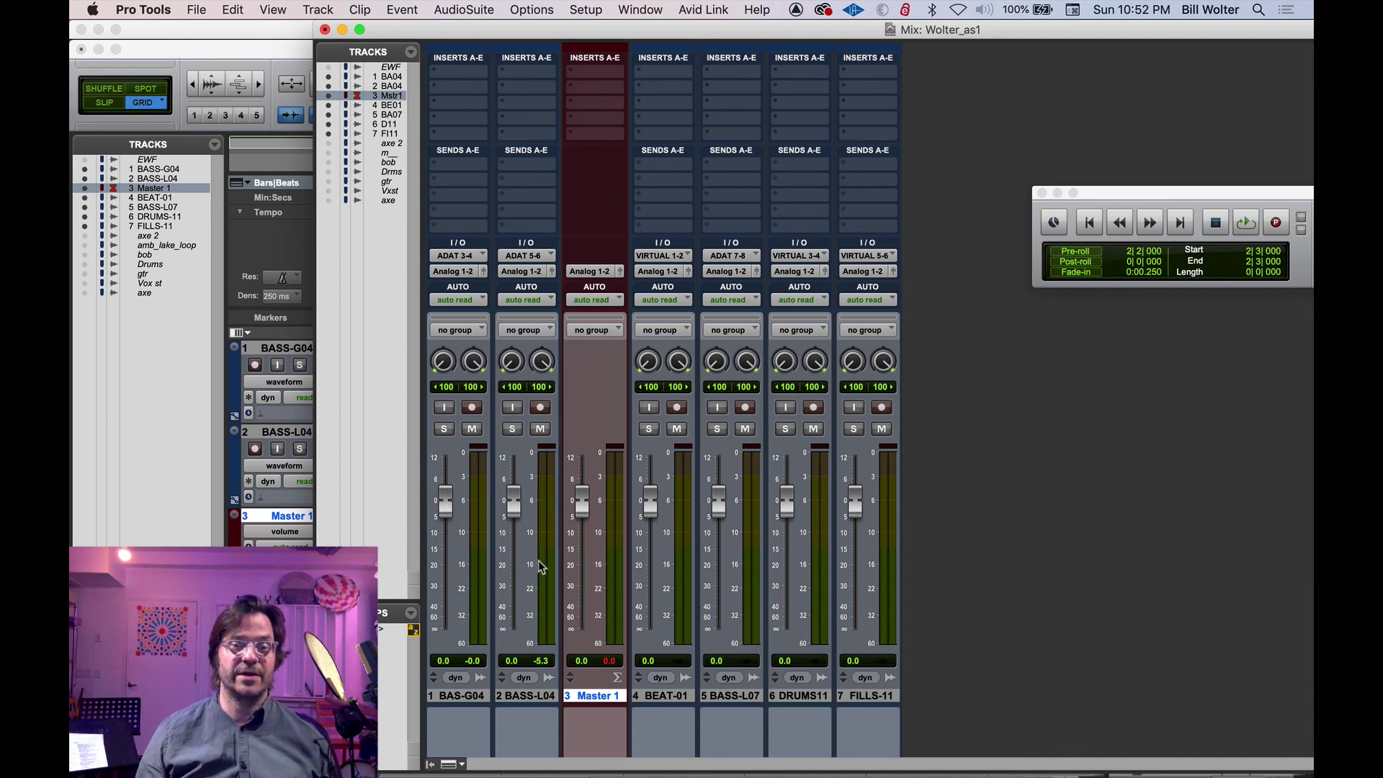
Step: During playback, lower the BASS-G04 fader to -9.7 dB and the BASS-L04 fader to -9.1 dB, and reset both to unity gain
{"action": "key", "text": "space"}
{"action": "left_click_drag", "start_coordinate": [446, 502], "coordinate": [451, 537]}
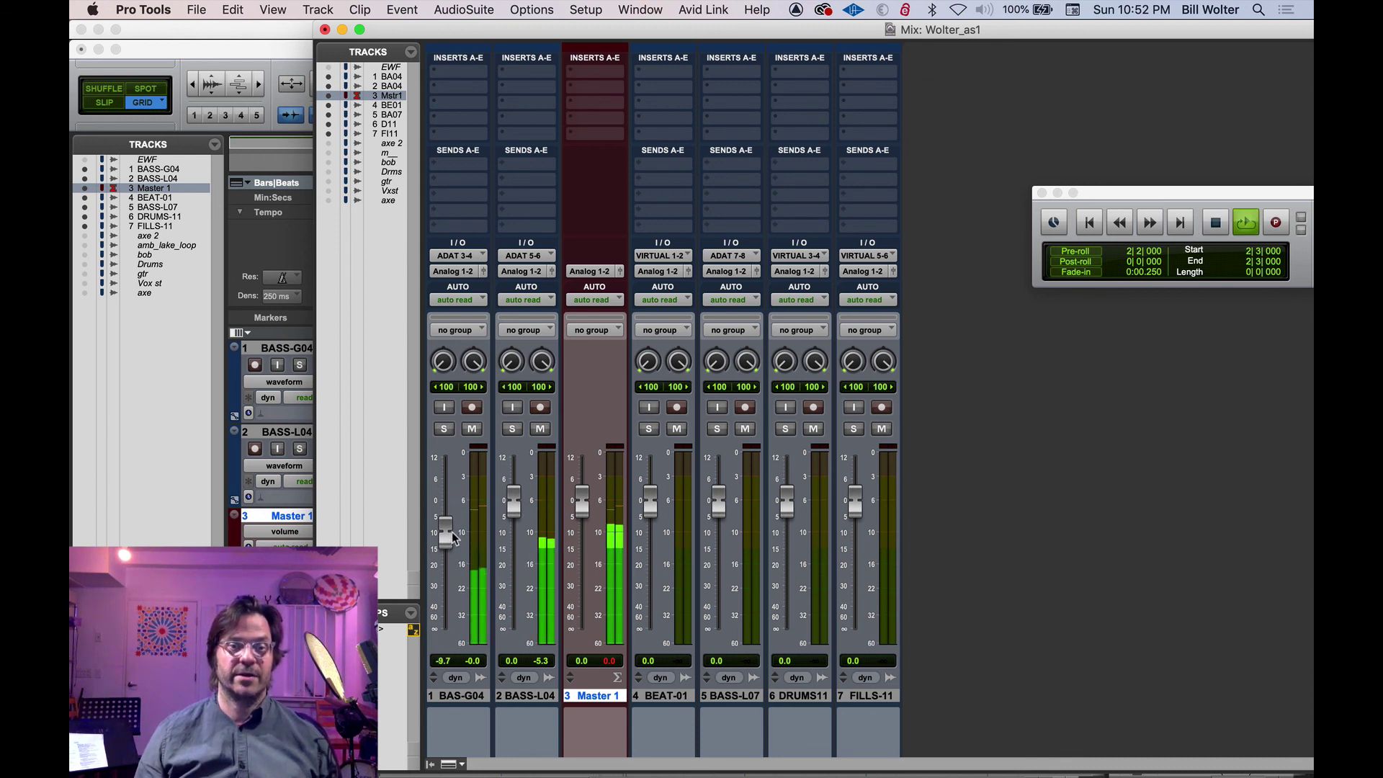
{"action": "left_click_drag", "start_coordinate": [513, 502], "coordinate": [513, 542]}
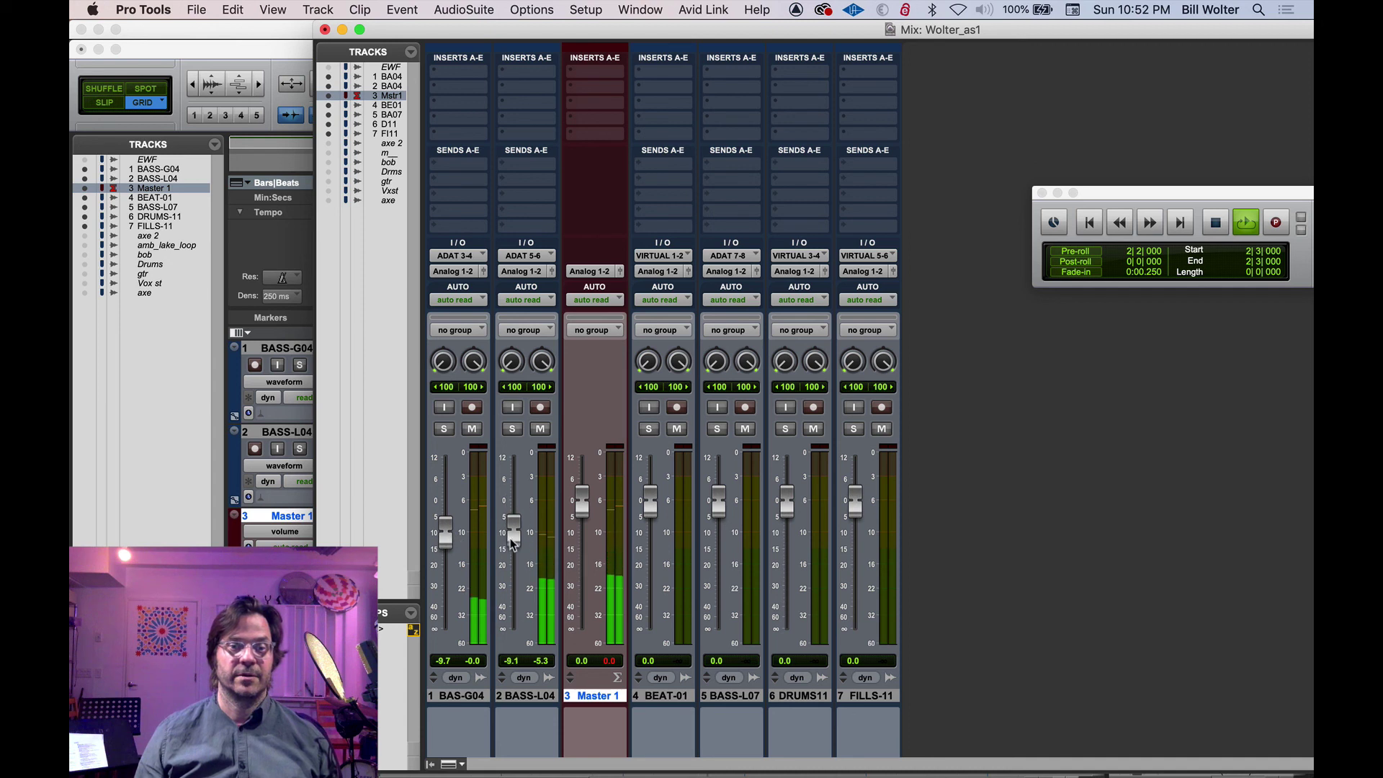
{"action": "key", "text": "space"}
{"action": "left_click", "coordinate": [513, 535], "text": "alt"}
{"action": "left_click", "coordinate": [446, 533], "text": "alt"}
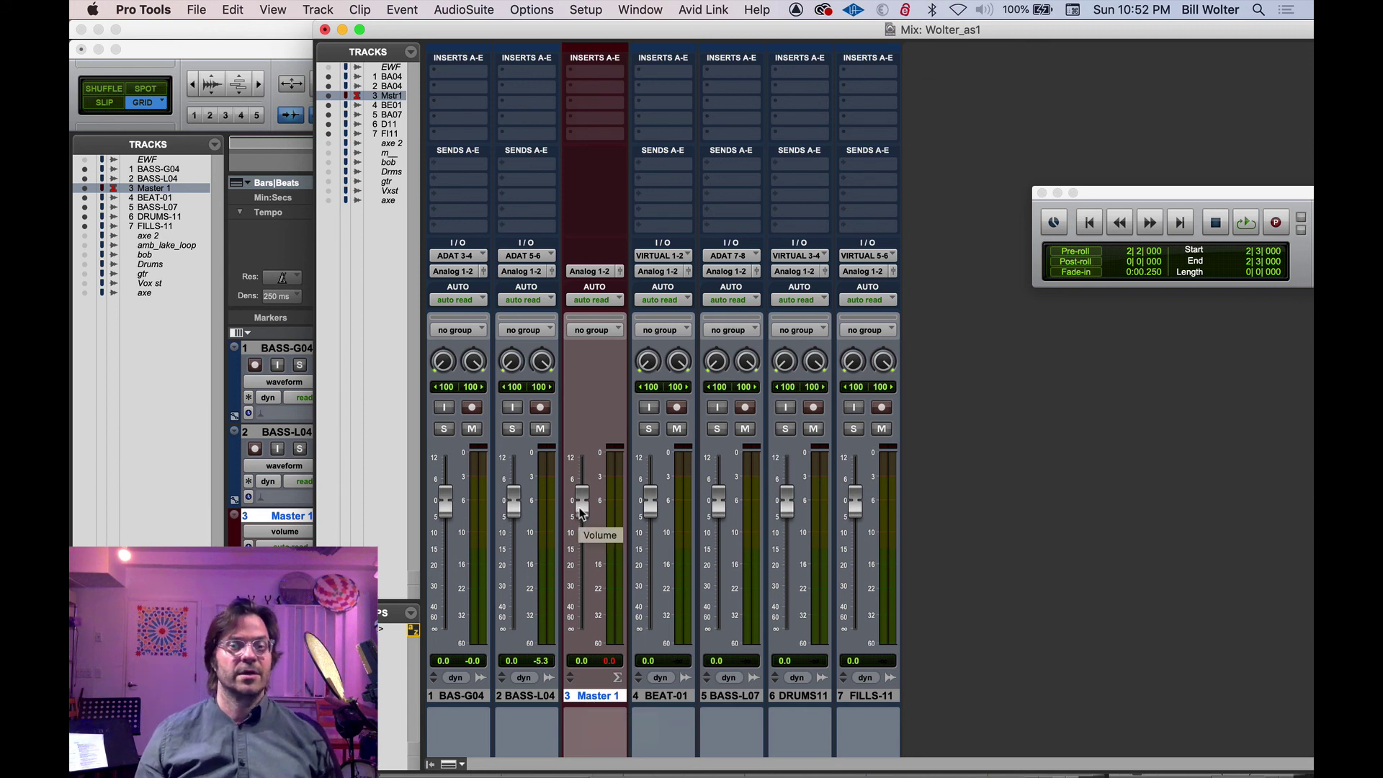
Step: Try the master fader above and below unity gain, including +2.3, -5.2 and -10.2 dB, resetting it to 0.0 dB
{"action": "left_click_drag", "start_coordinate": [580, 508], "coordinate": [594, 547]}
{"action": "left_click", "coordinate": [586, 545], "text": "alt"}
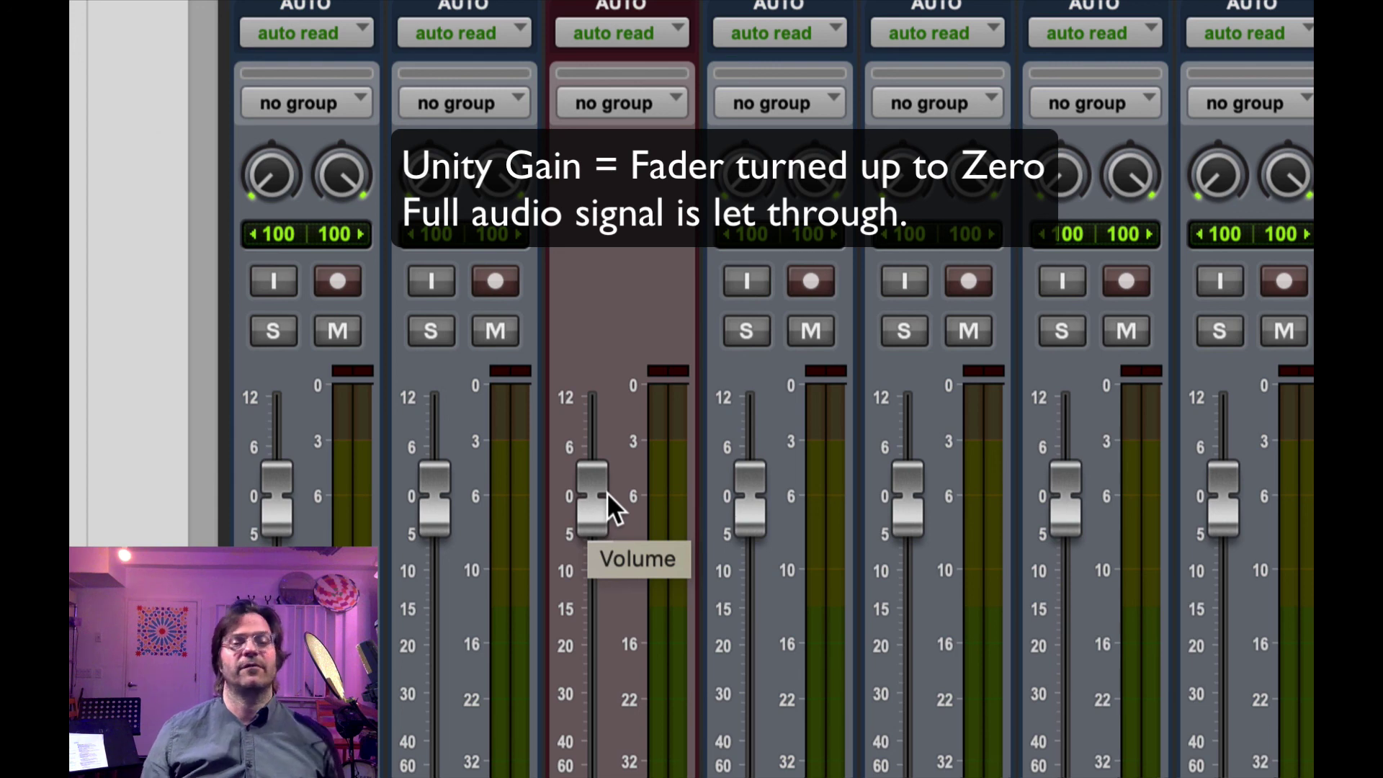
{"action": "left_click_drag", "start_coordinate": [600, 487], "coordinate": [595, 464]}
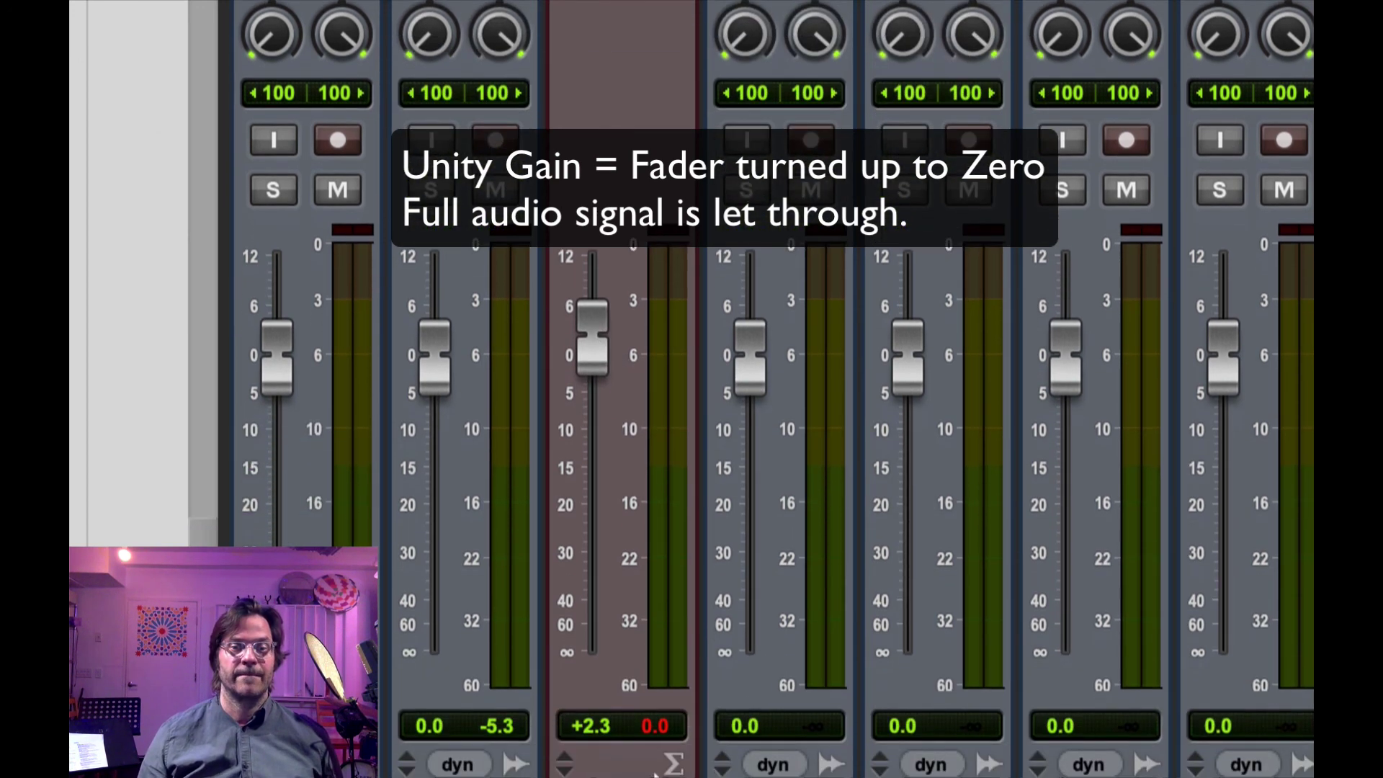
{"action": "left_click_drag", "start_coordinate": [593, 365], "coordinate": [593, 417]}
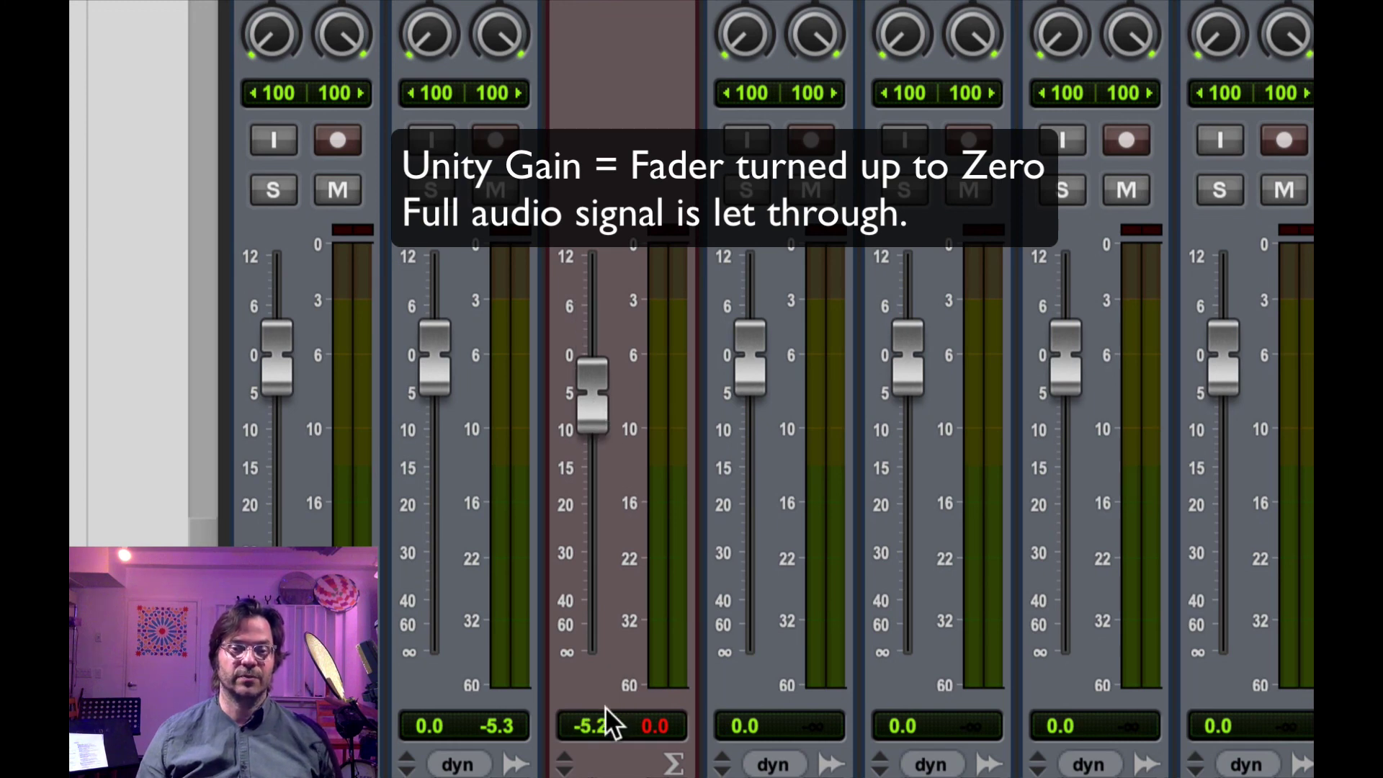
{"action": "left_click", "coordinate": [591, 396], "text": "alt"}
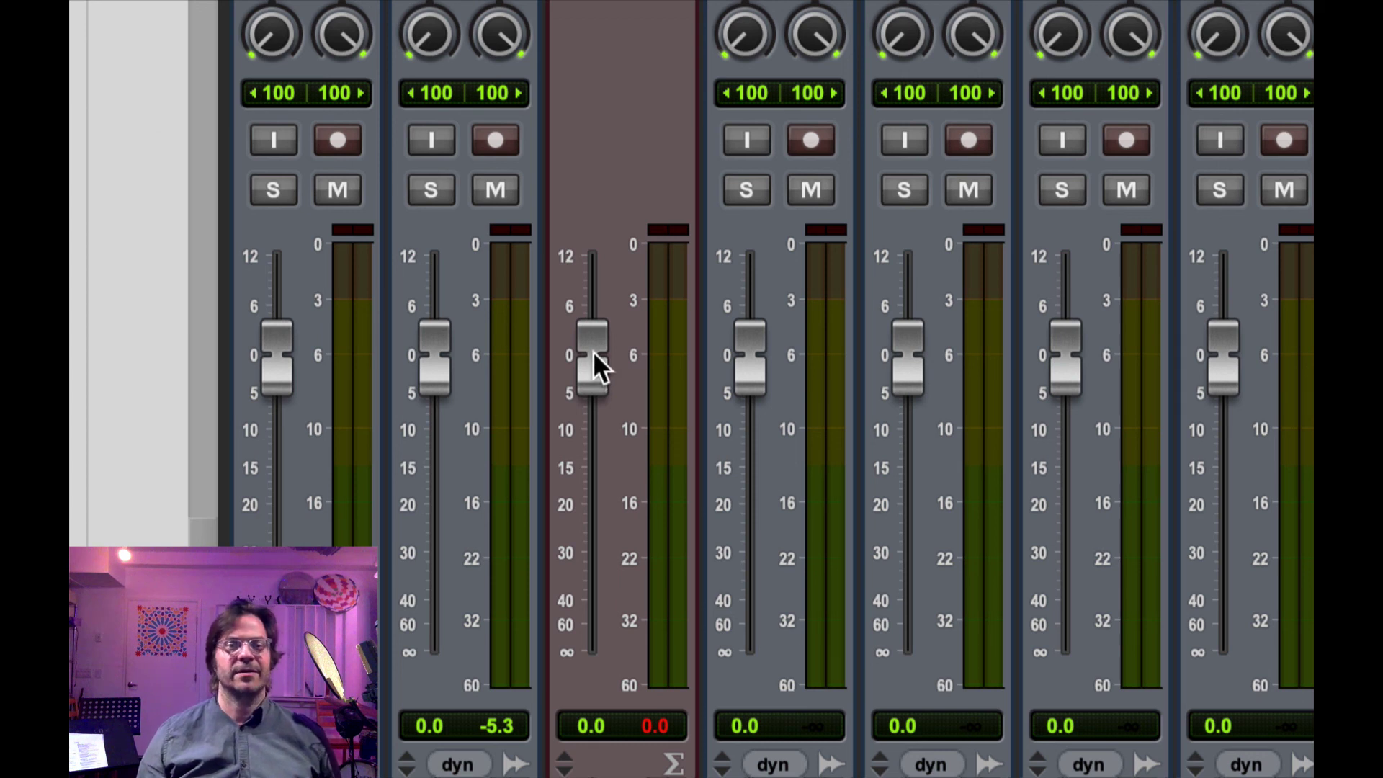
{"action": "left_click_drag", "start_coordinate": [593, 357], "coordinate": [606, 433]}
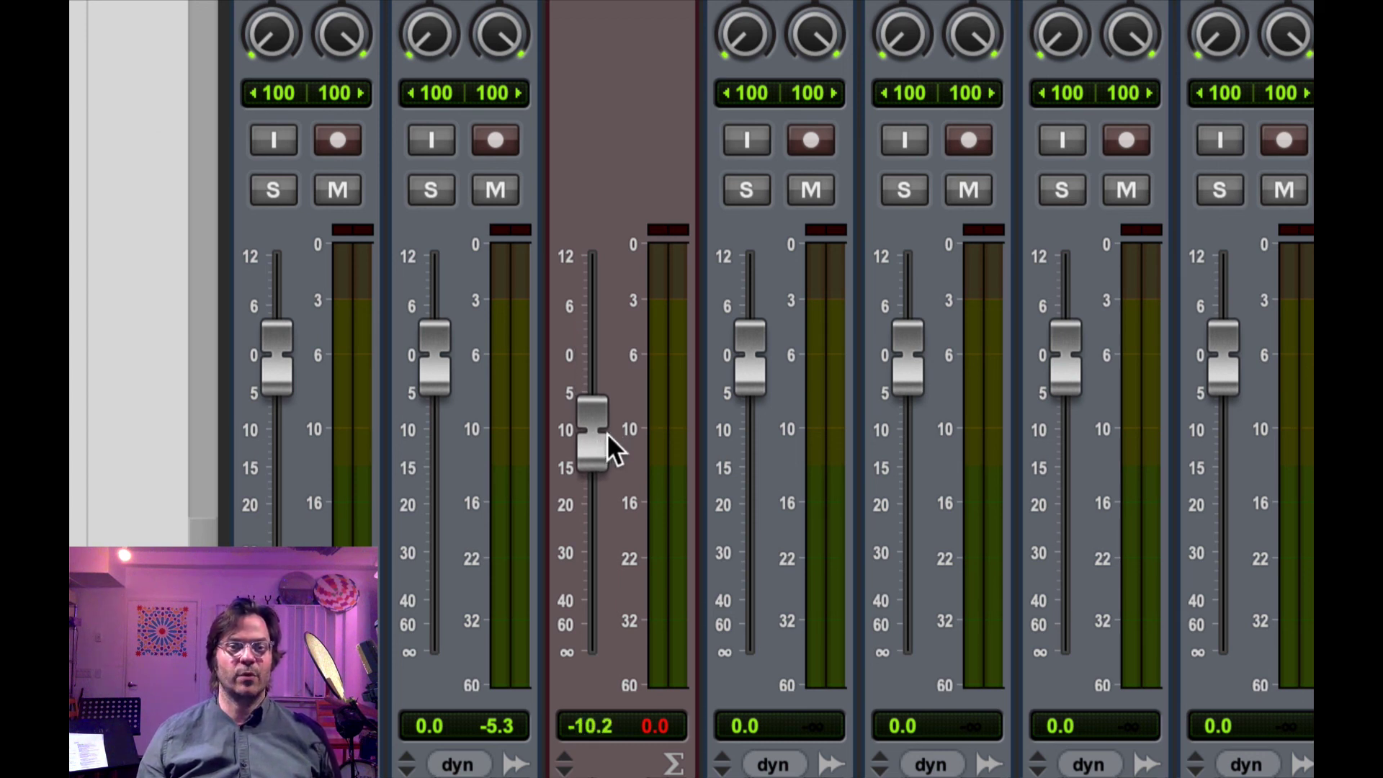
{"action": "left_click", "coordinate": [607, 432], "text": "alt"}
{"action": "left_click_drag", "start_coordinate": [592, 381], "coordinate": [597, 418]}
{"action": "left_click", "coordinate": [591, 385], "text": "alt"}
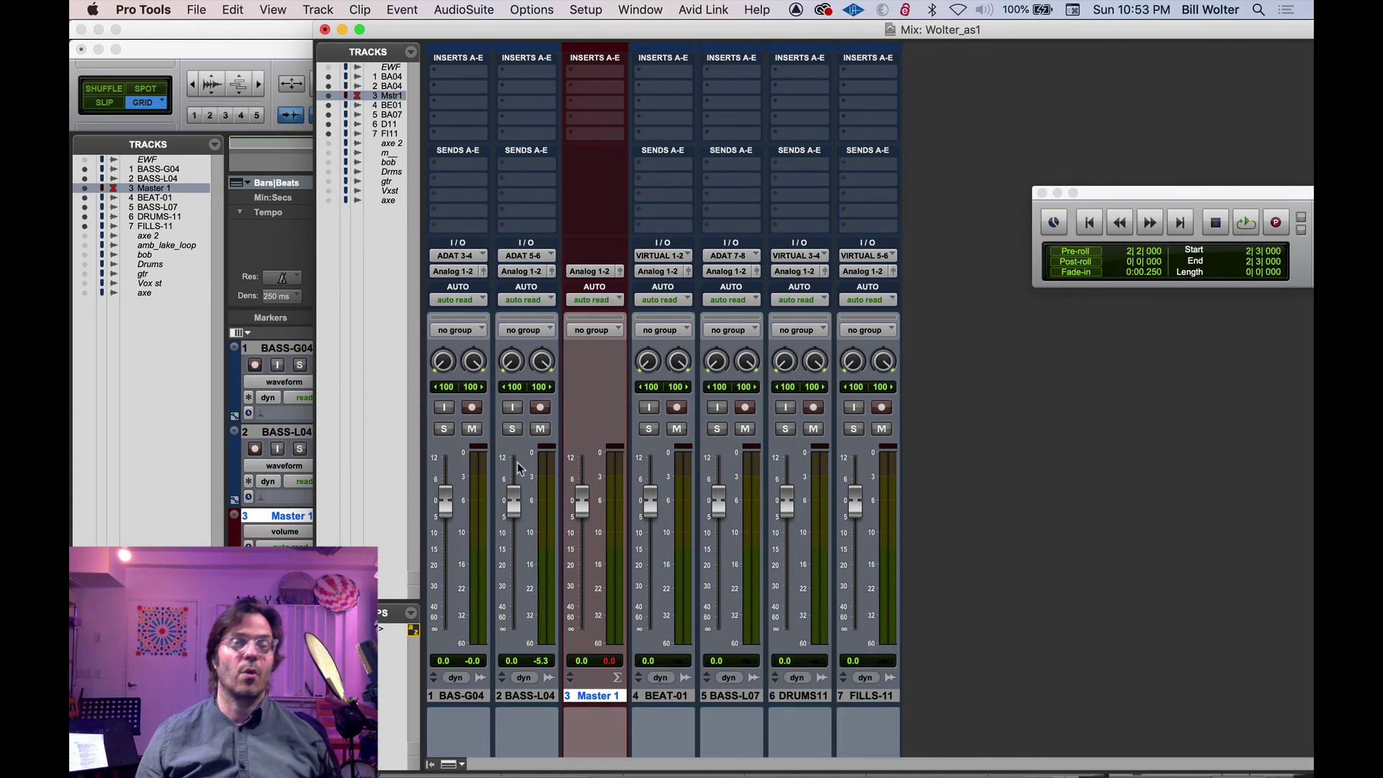
Step: In the Edit window, lower the clip gain of the BEAT-04 clip at bar 2 to -6.6 dB
{"action": "key", "text": "super+equal"}
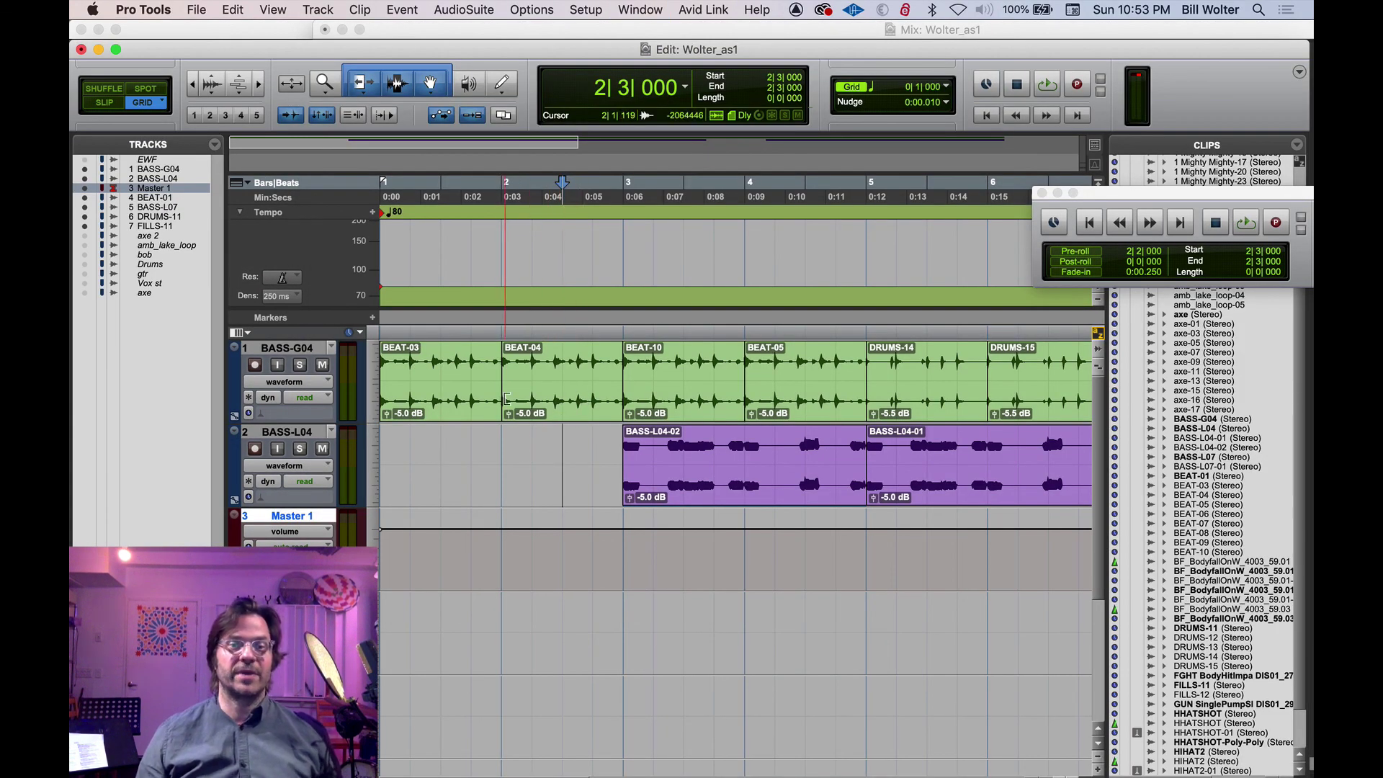
{"action": "left_click_drag", "start_coordinate": [510, 417], "coordinate": [454, 451]}
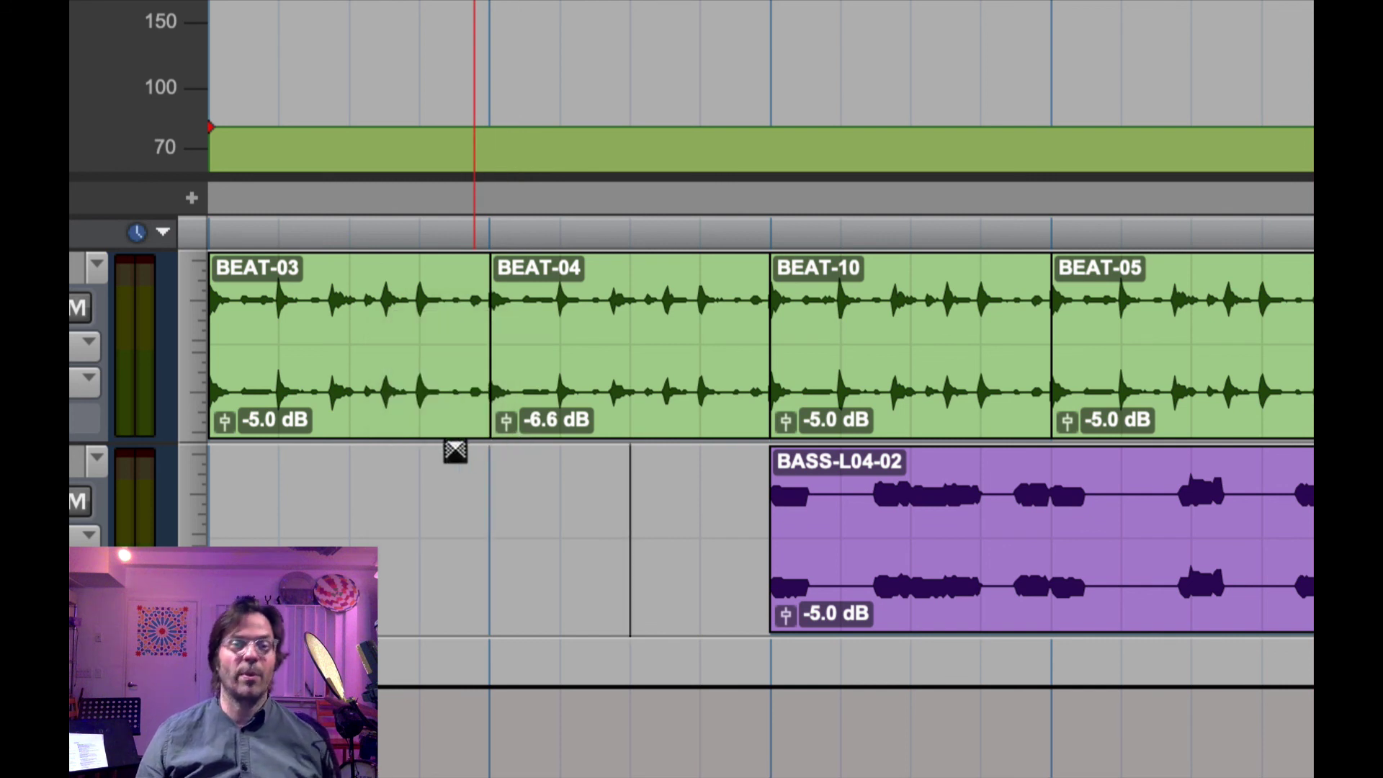
{"action": "left_click", "coordinate": [452, 453]}
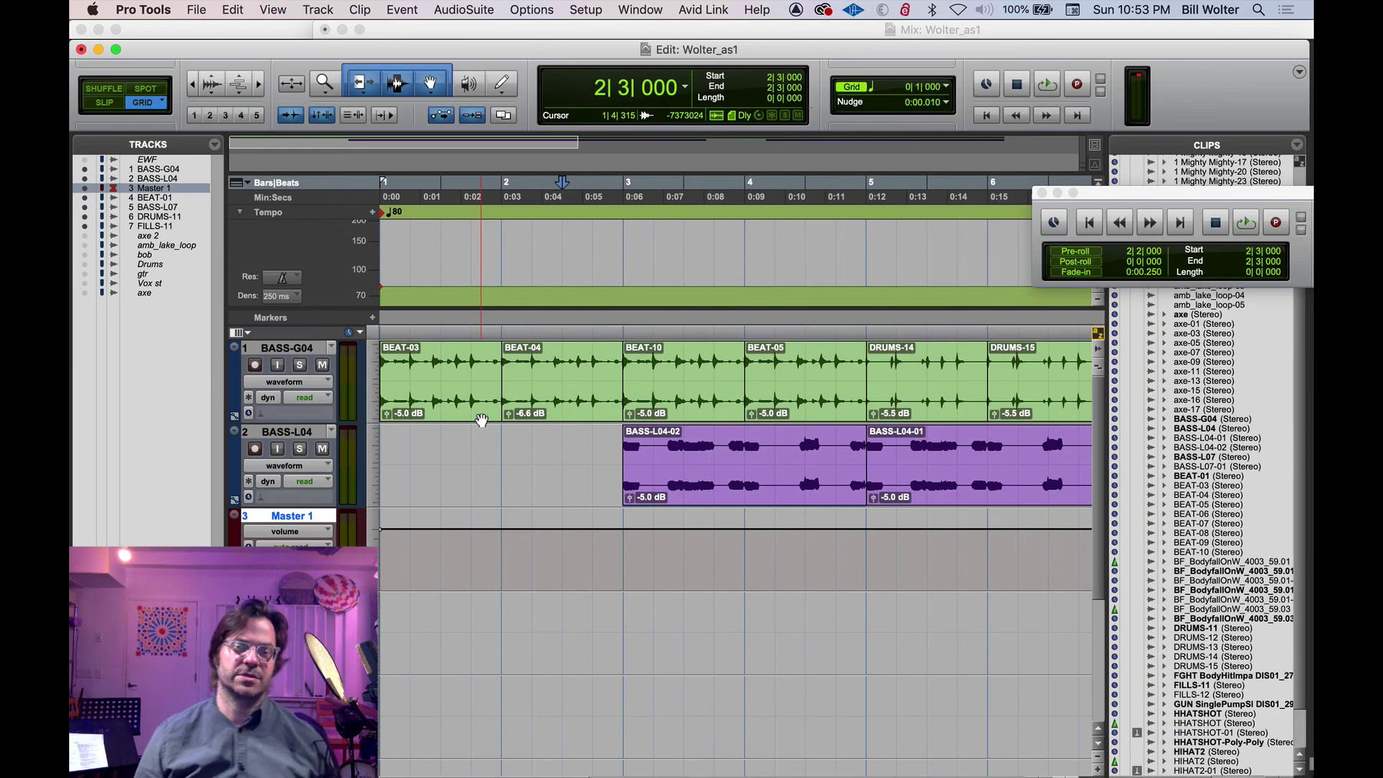
Step: In the Mix window, examine the plug-in options for the master fader's first insert slot
{"action": "key", "text": "super+equal"}
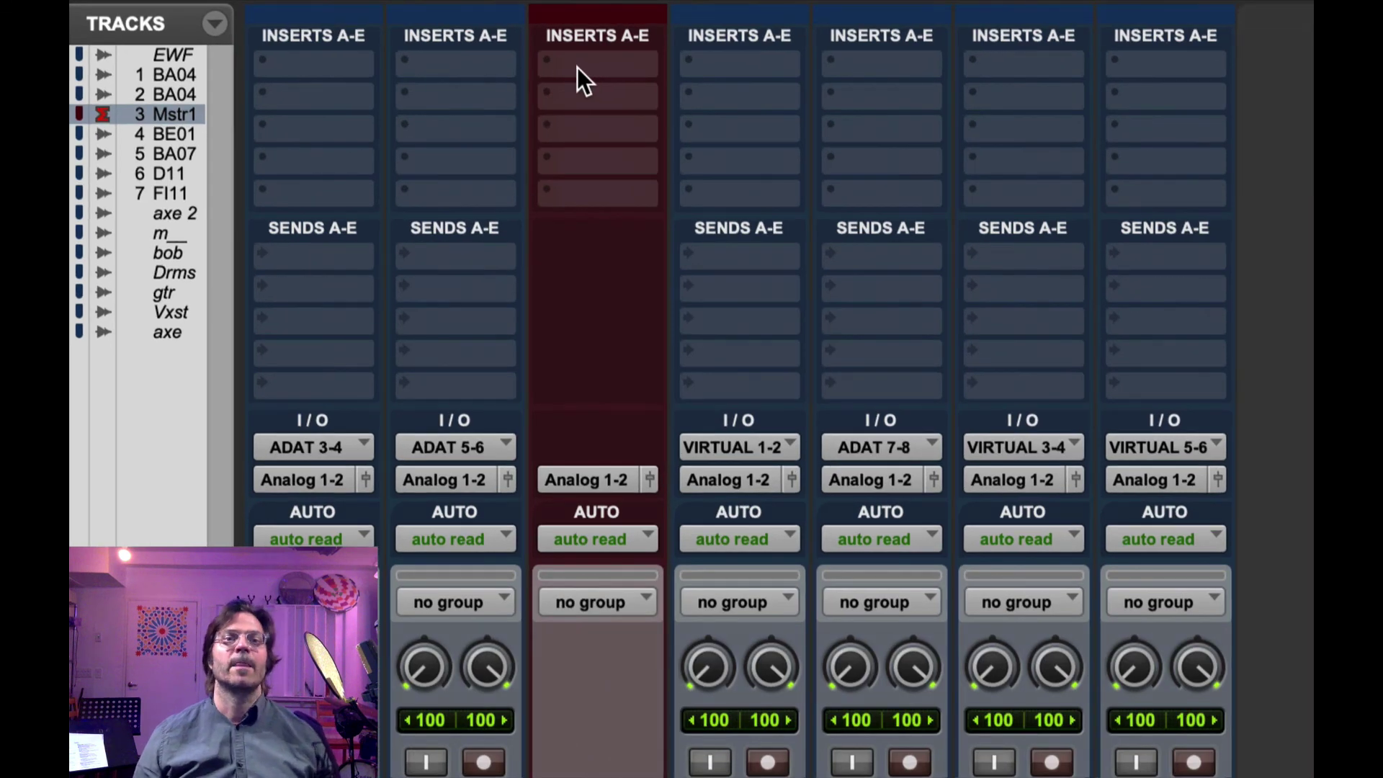
{"action": "left_click", "coordinate": [585, 73]}
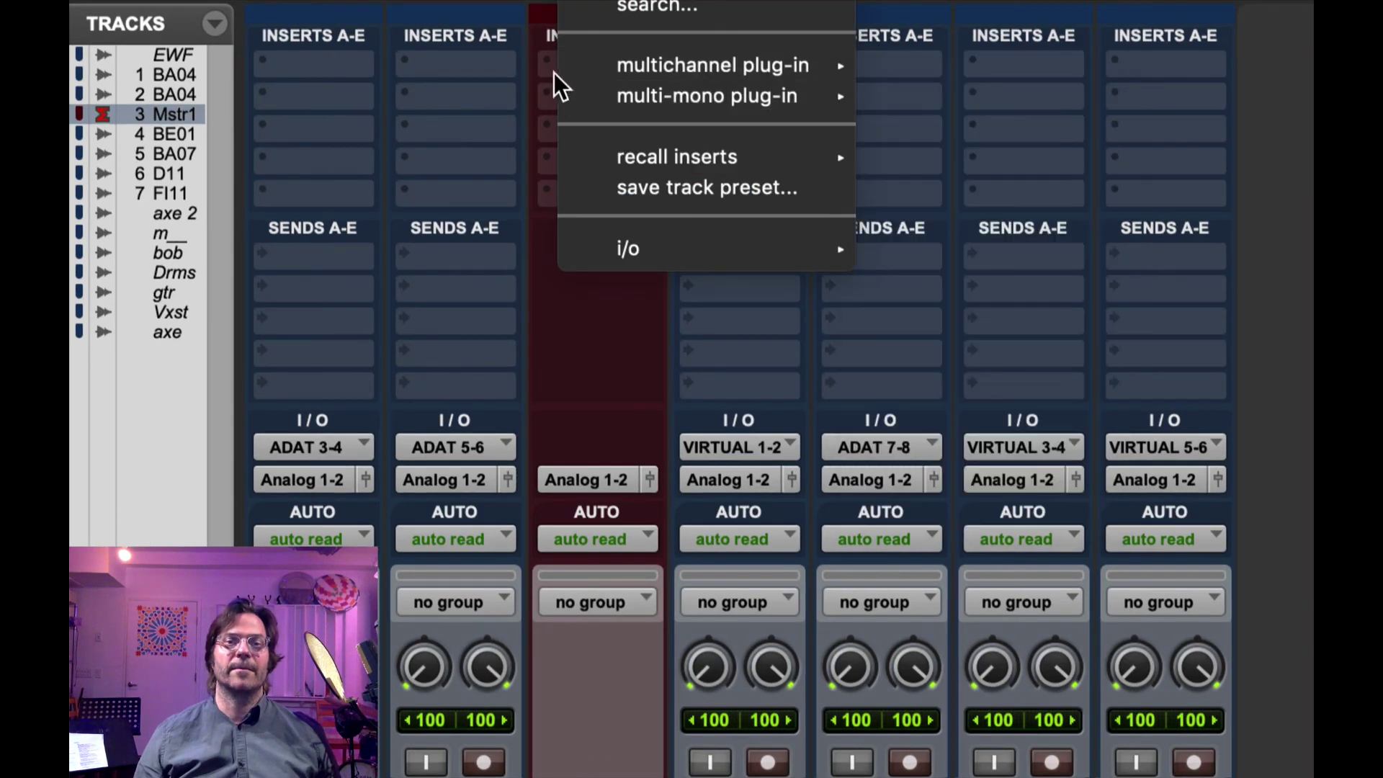
{"action": "left_click", "coordinate": [555, 69]}
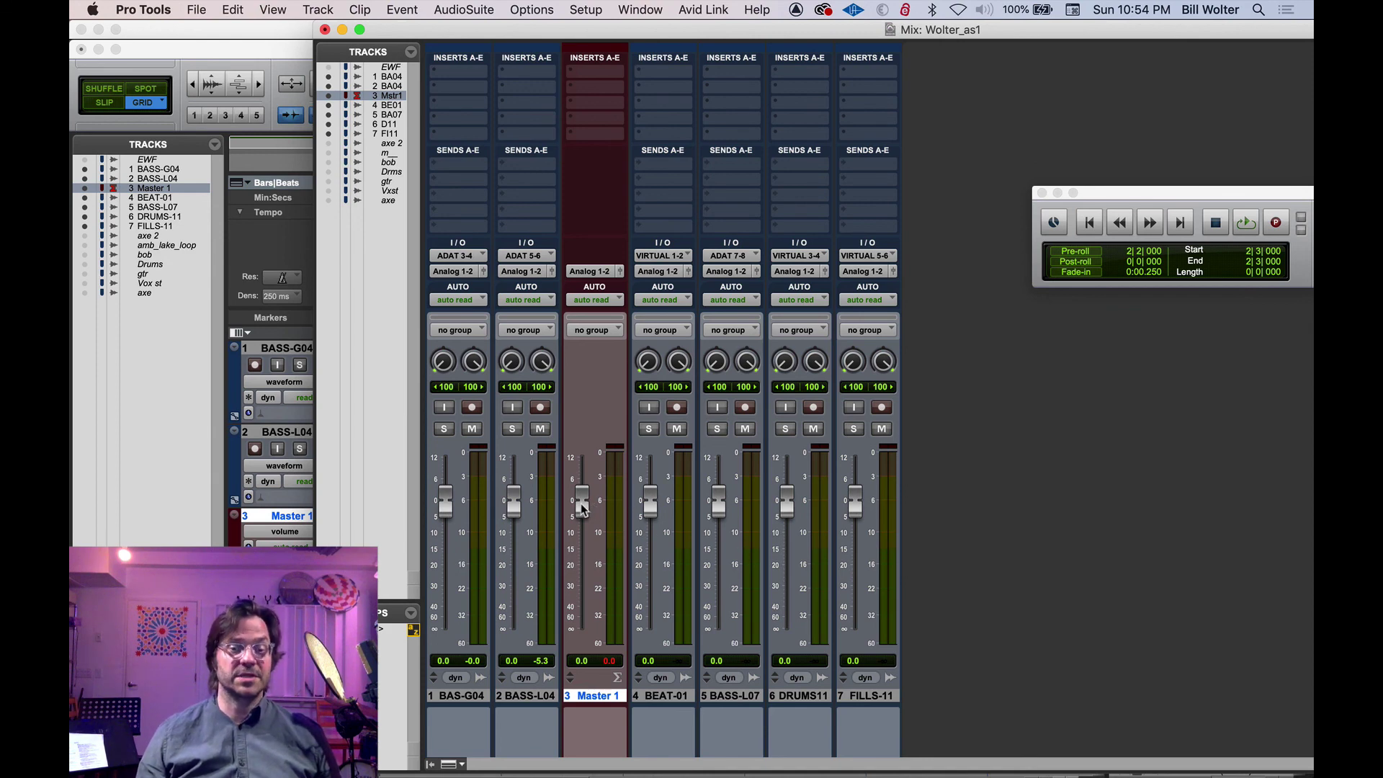
Step: In the Edit window, add Master 1 volume breakpoints at bars 3 and 5 with the Grabber tool, lowering the second to create a fade
{"action": "key", "text": "super+equal"}
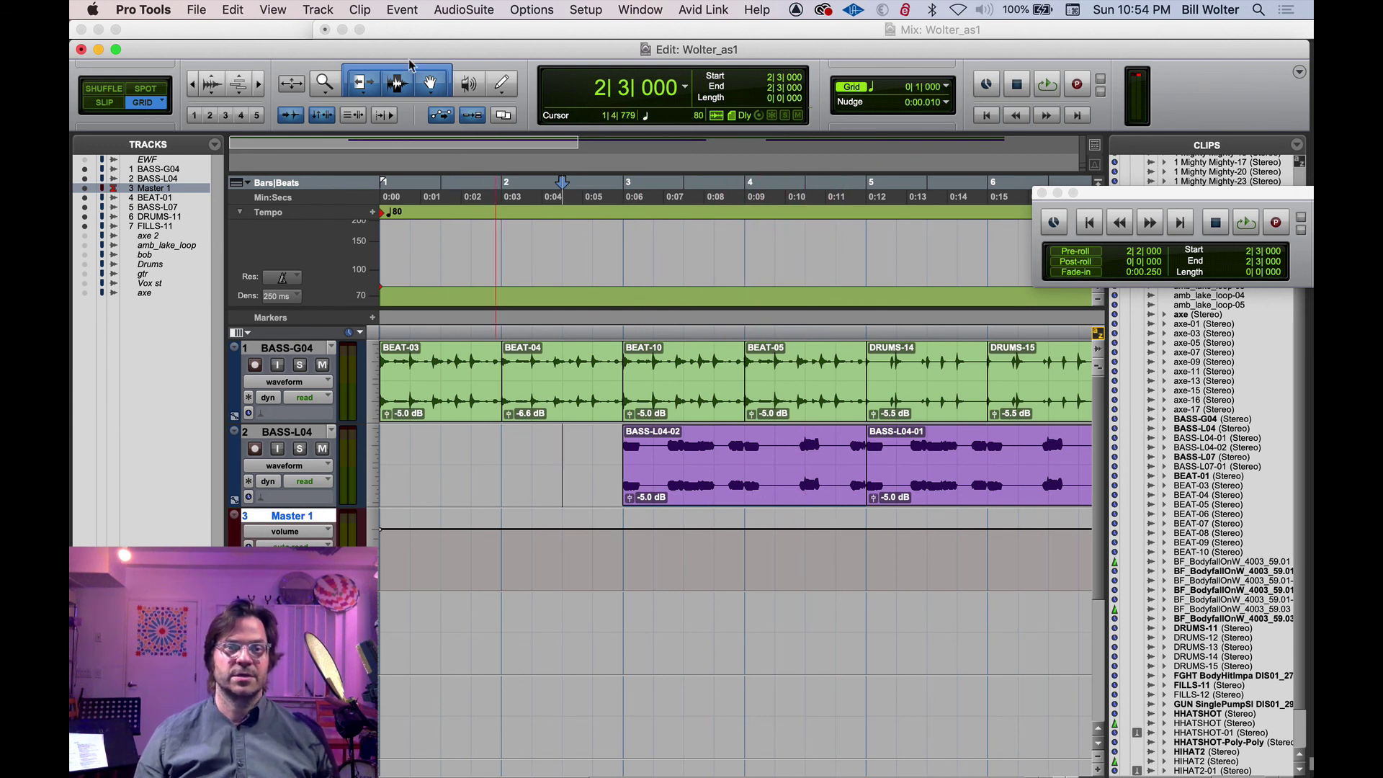
{"action": "left_click", "coordinate": [285, 533]}
{"action": "left_click", "coordinate": [286, 537]}
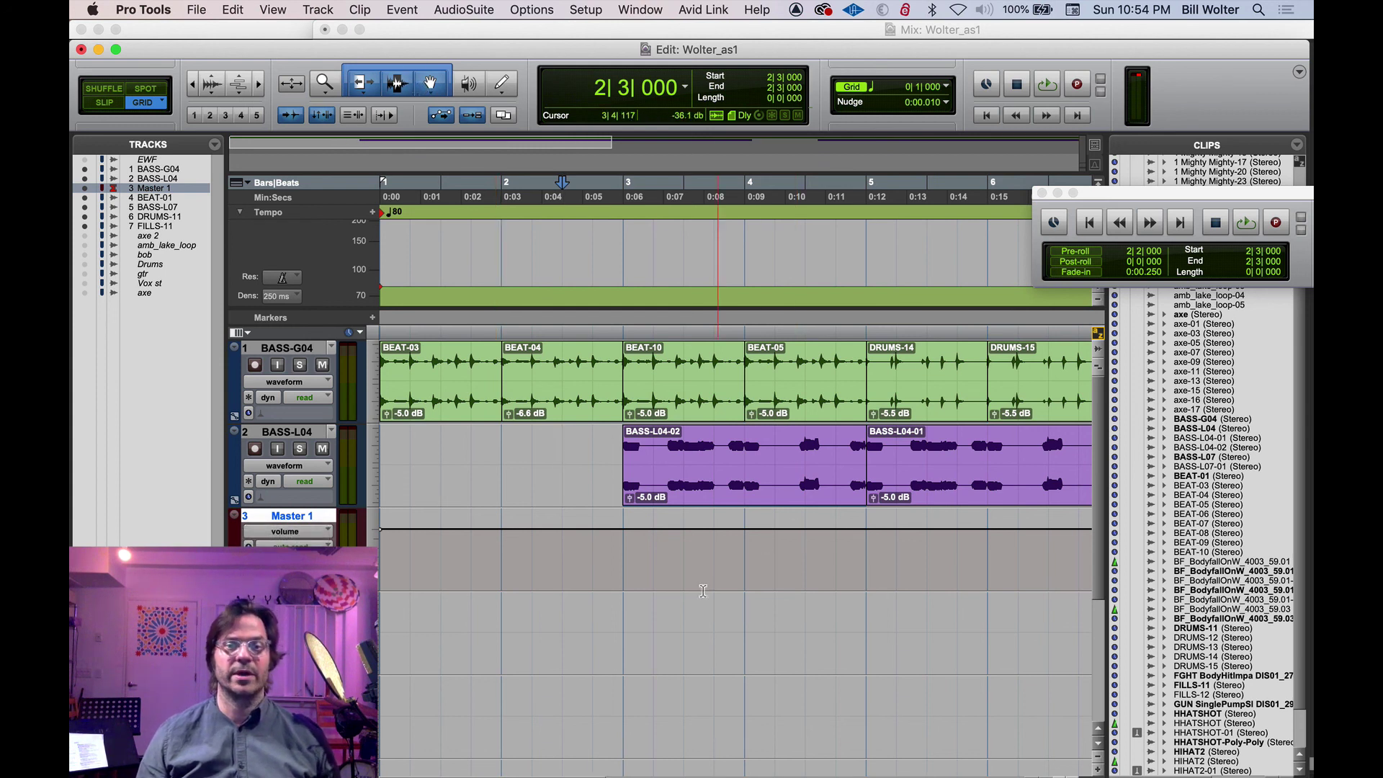
{"action": "left_click", "coordinate": [440, 86]}
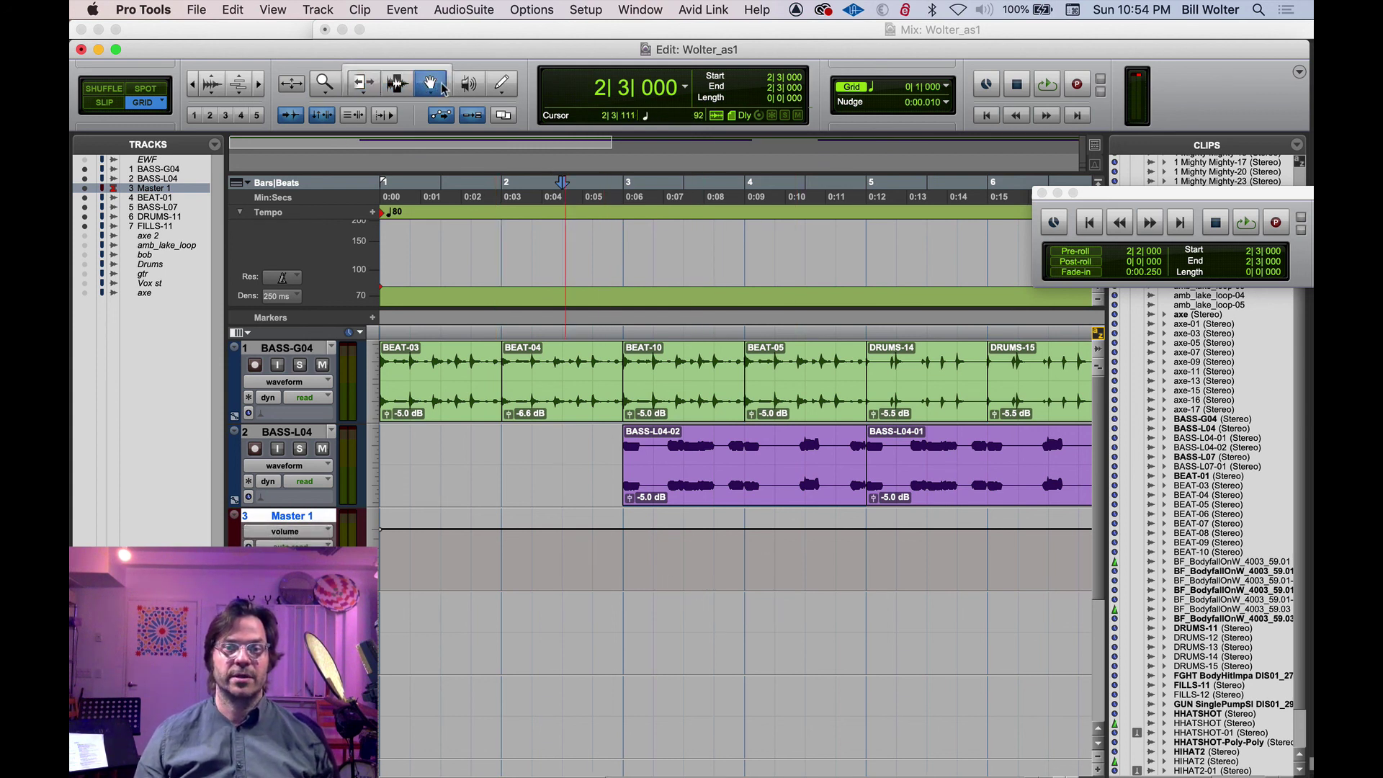
{"action": "left_click", "coordinate": [623, 531]}
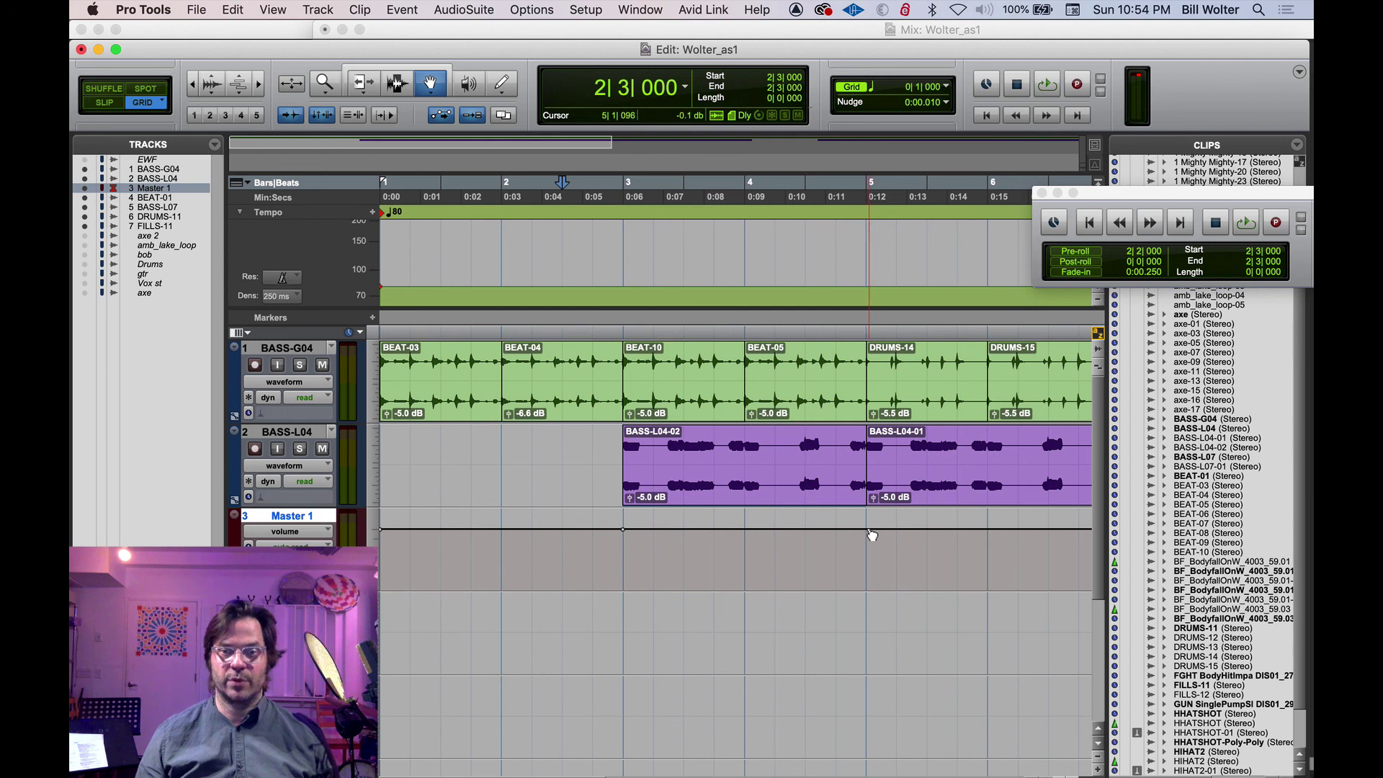
{"action": "left_click_drag", "start_coordinate": [867, 531], "coordinate": [866, 587]}
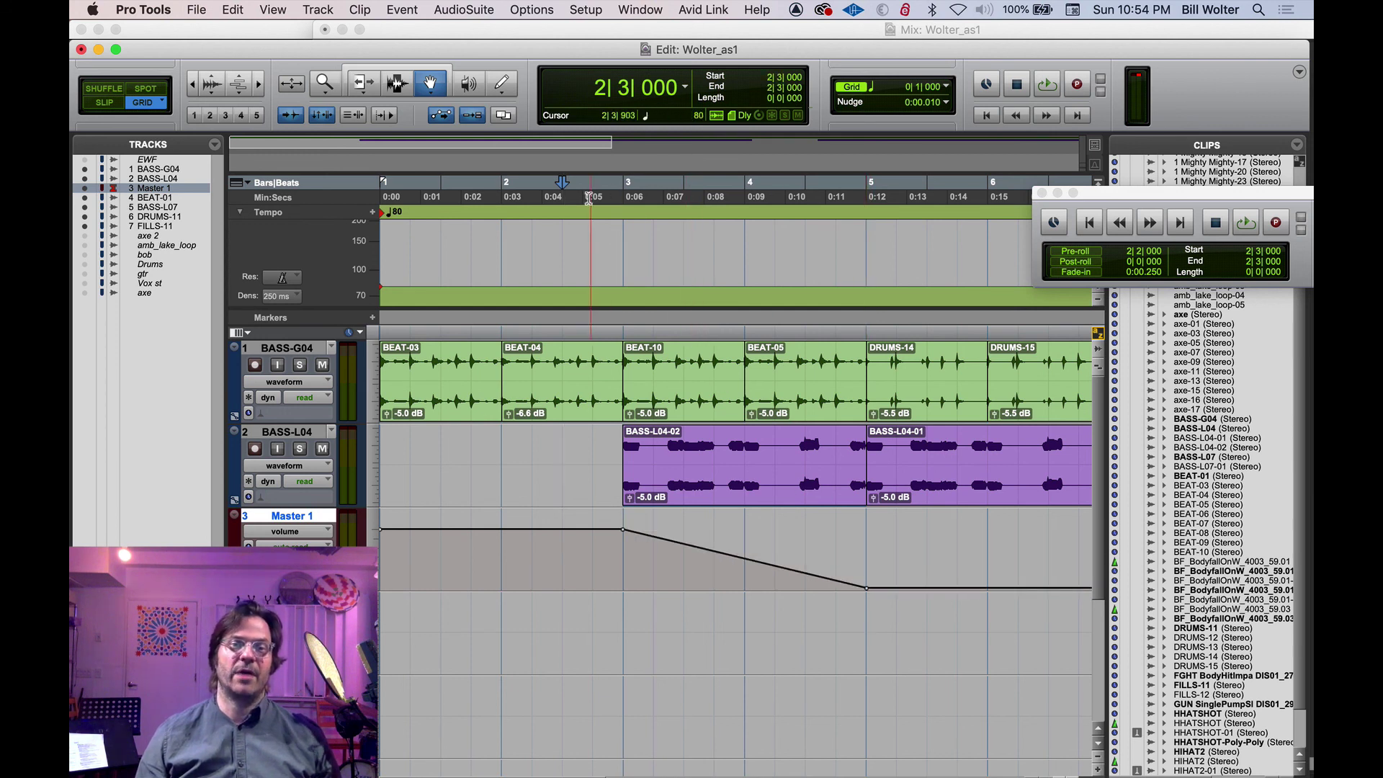
Step: Play from bar 2 to listen to the master volume fade
{"action": "left_click", "coordinate": [504, 216]}
{"action": "key", "text": "space"}
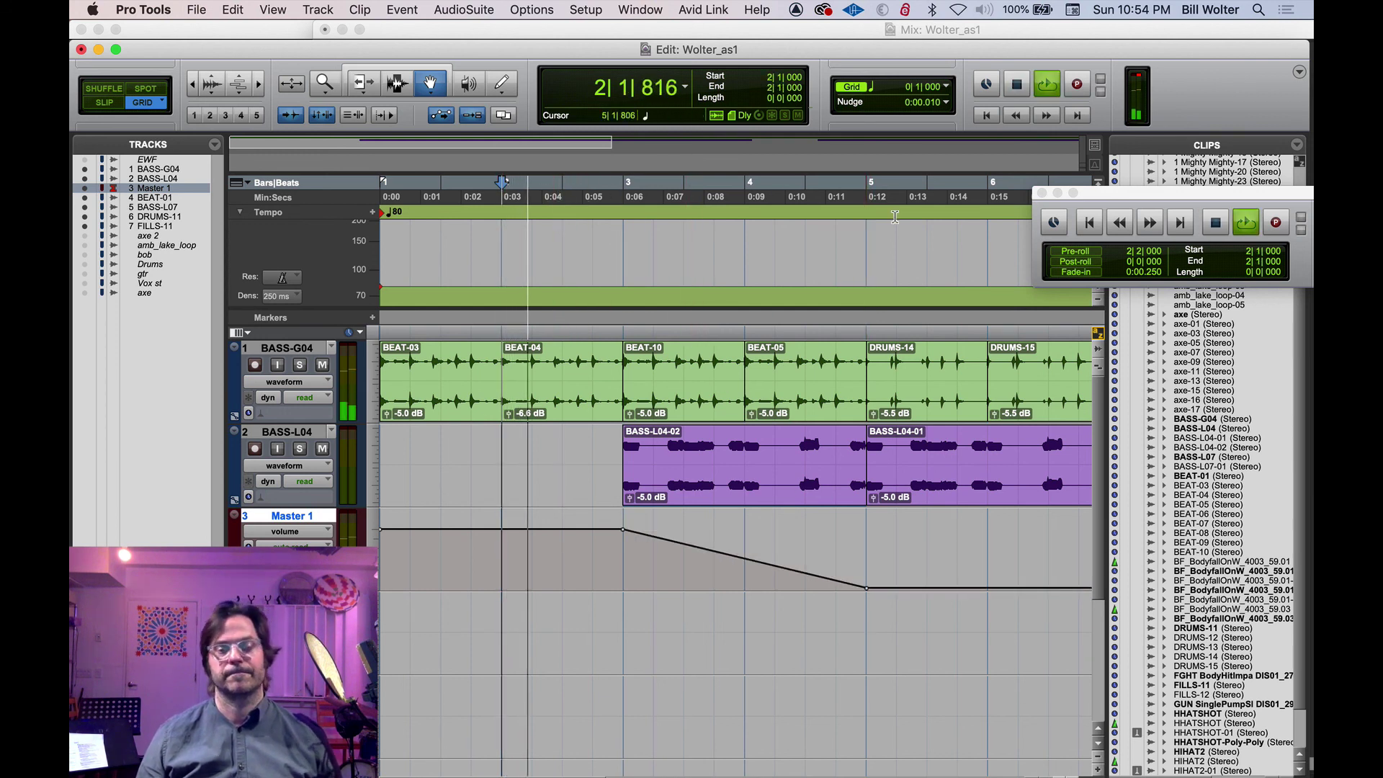